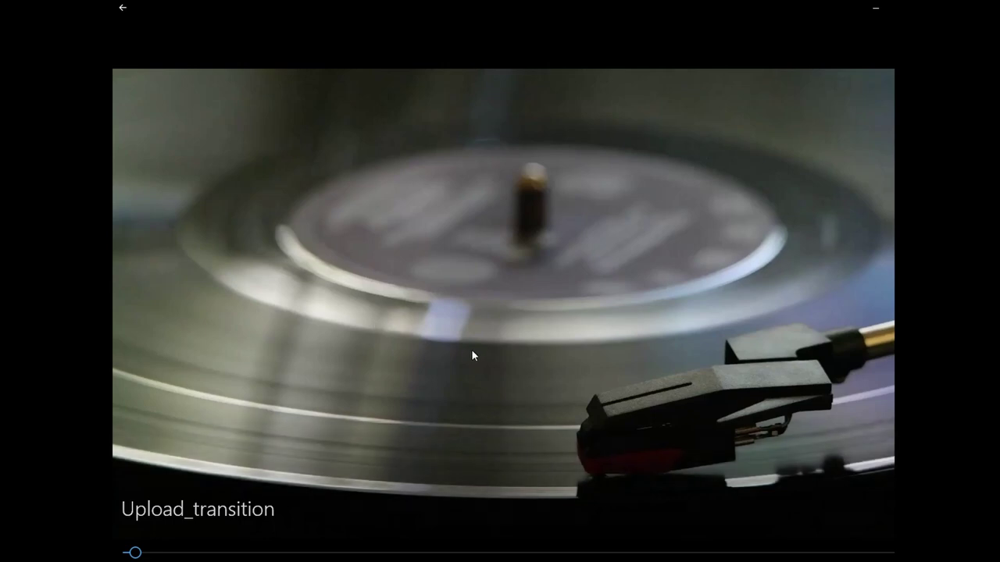
# - Scrub Upload_transition ahead to the surfer frame, then back to the clip-filled UPLOAD title
pyautogui.click(184, 554)
pyautogui.moveTo(186, 556); pyautogui.dragTo(510, 556)
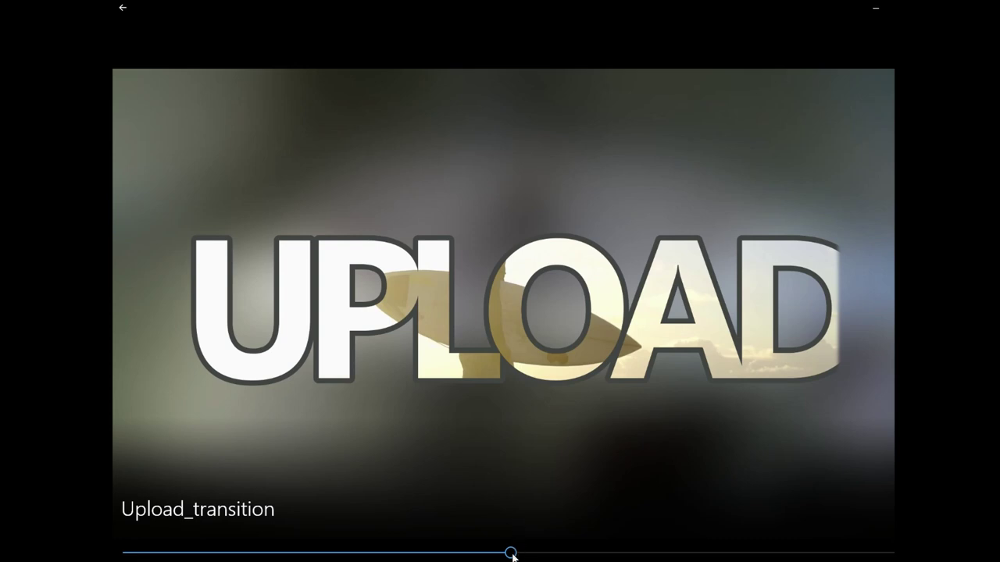
pyautogui.moveTo(512, 555); pyautogui.dragTo(717, 556)
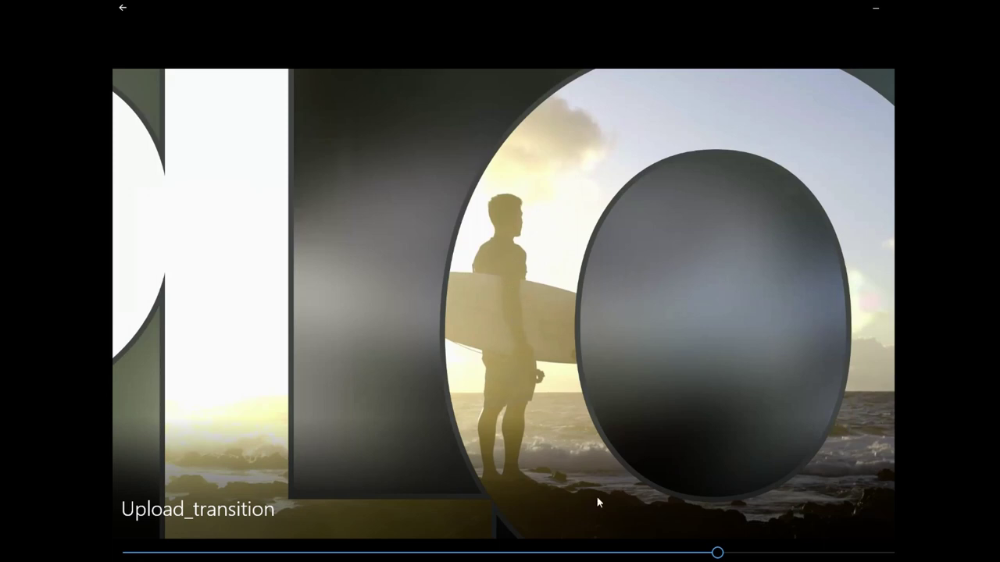
pyautogui.moveTo(716, 552); pyautogui.dragTo(725, 552)
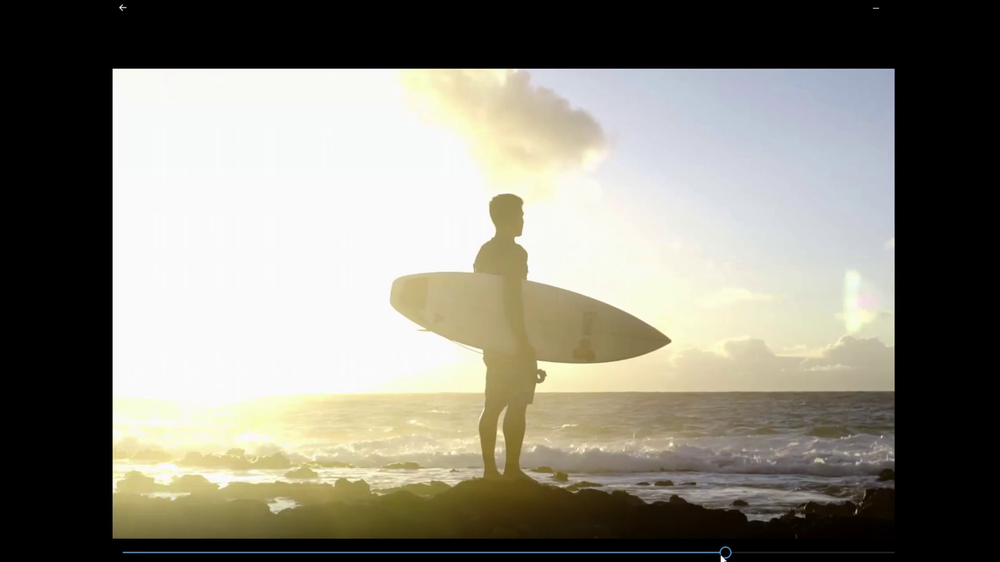
pyautogui.moveTo(723, 553); pyautogui.dragTo(461, 552)
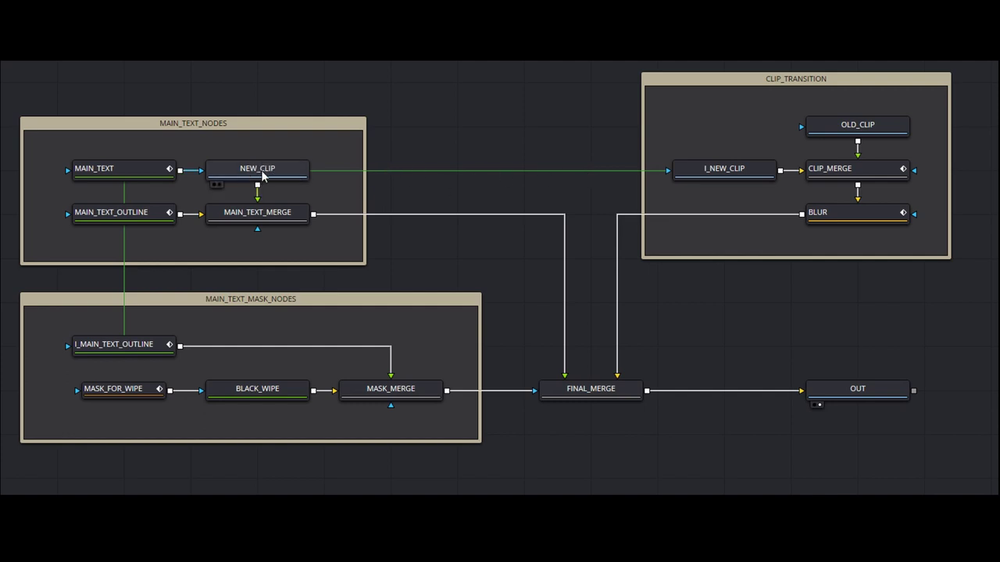
pyautogui.moveTo(705, 171)
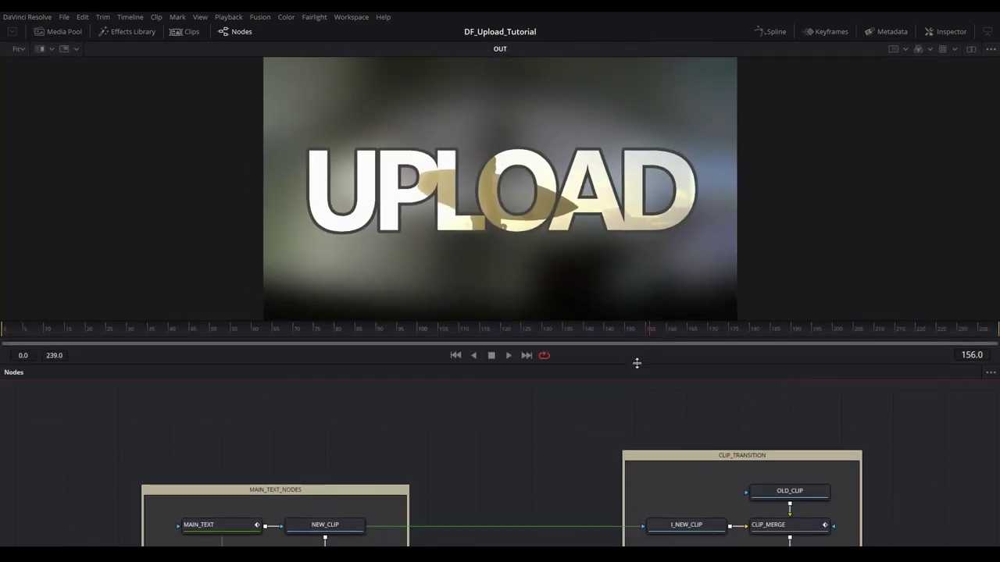
# - Resize the viewer and node areas and switch to two side-by-side viewers
pyautogui.moveTo(635, 364); pyautogui.dragTo(636, 382)
pyautogui.moveTo(430, 485); pyautogui.dragTo(548, 395)
pyautogui.click(971, 50)
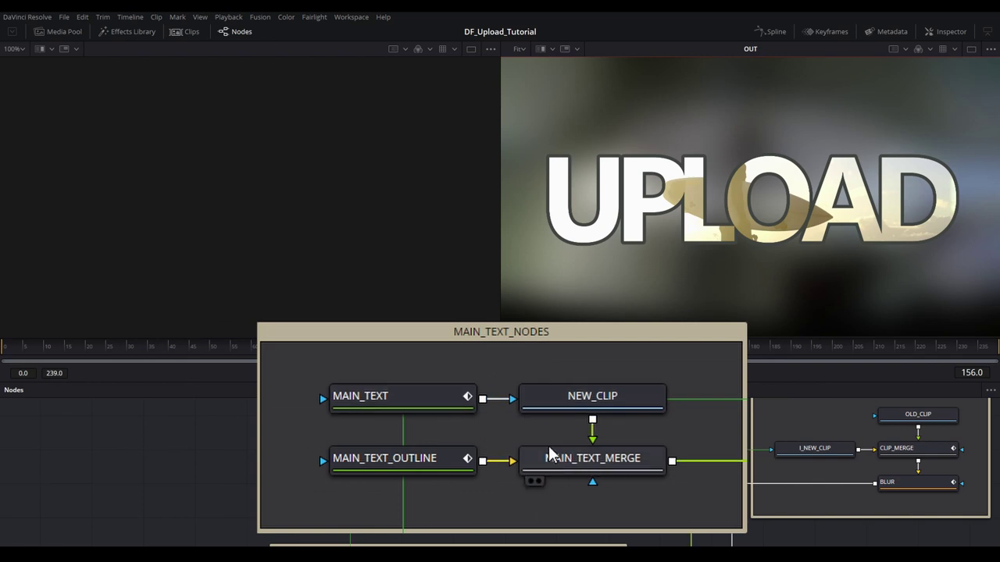
# - Preview MAIN_TEXT_MERGE, MAIN_TEXT and NEW_CLIP, ending with MAIN_TEXT_OUTLINE in the left viewer
pyautogui.moveTo(586, 461); pyautogui.dragTo(274, 259)
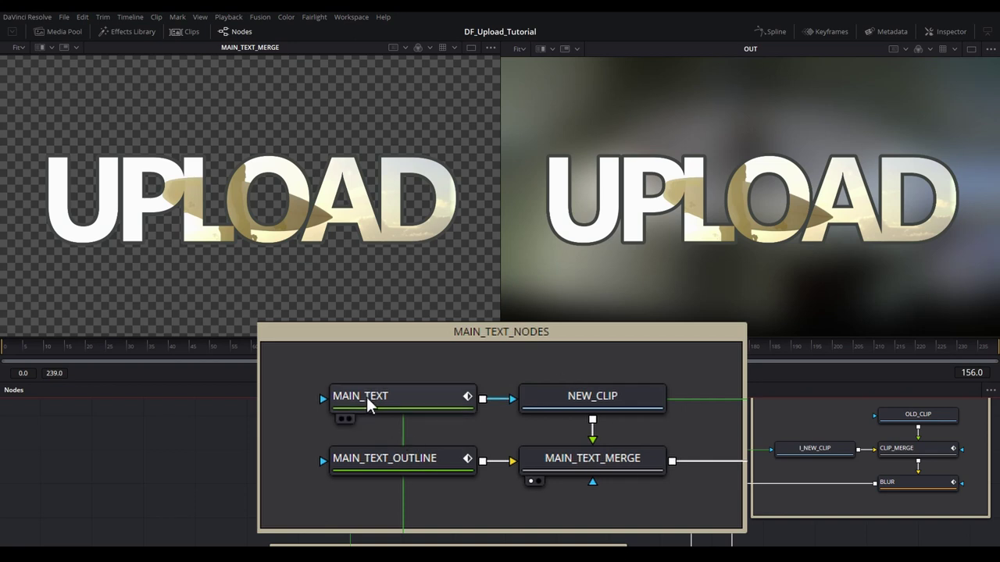
pyautogui.moveTo(388, 393); pyautogui.dragTo(266, 285)
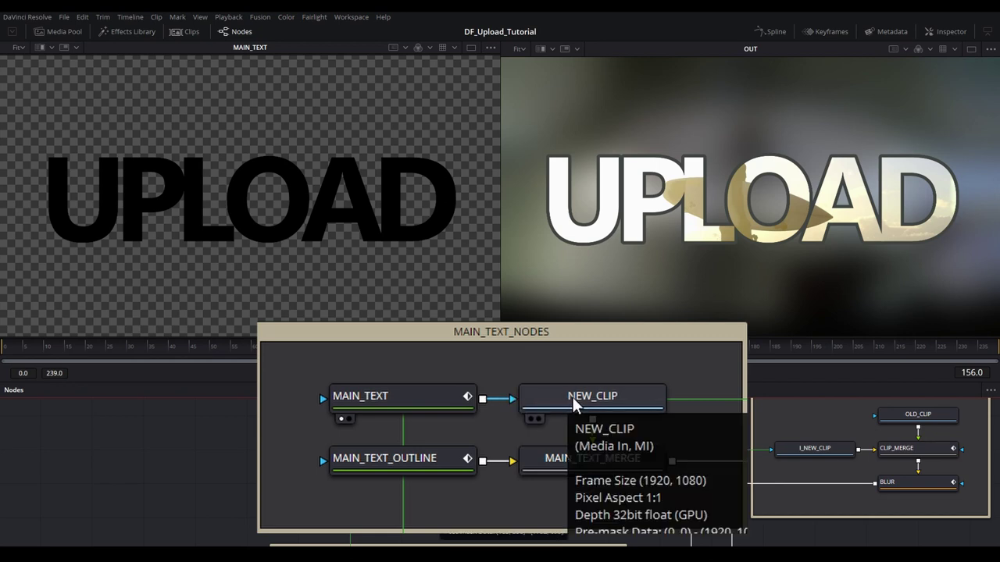
pyautogui.press('1')
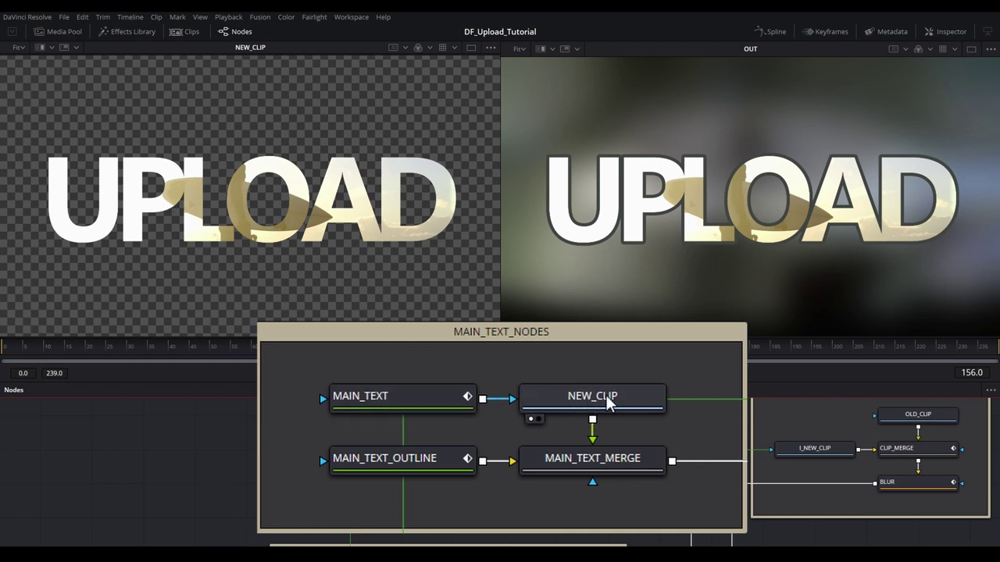
pyautogui.click(405, 459)
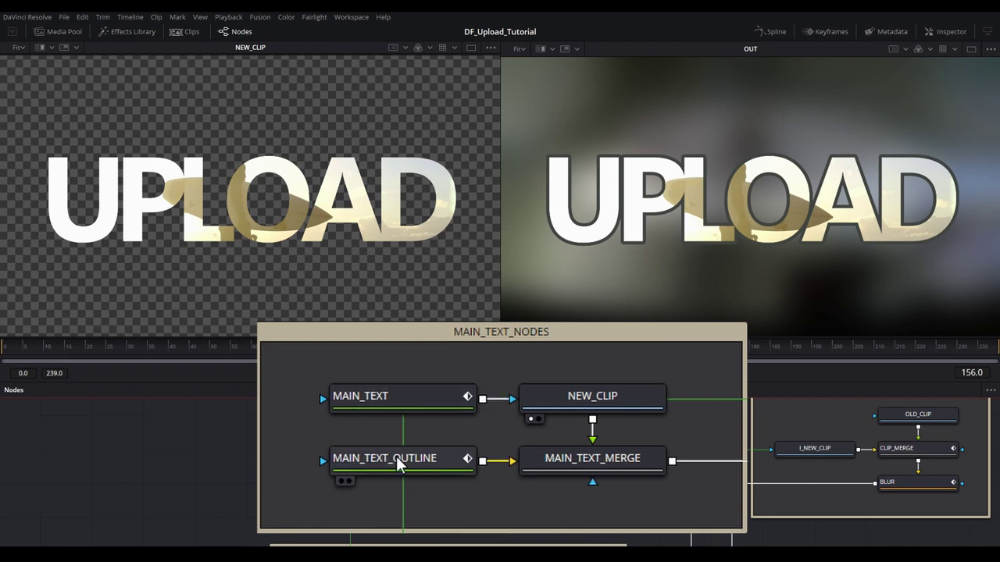
pyautogui.moveTo(338, 456); pyautogui.dragTo(282, 280)
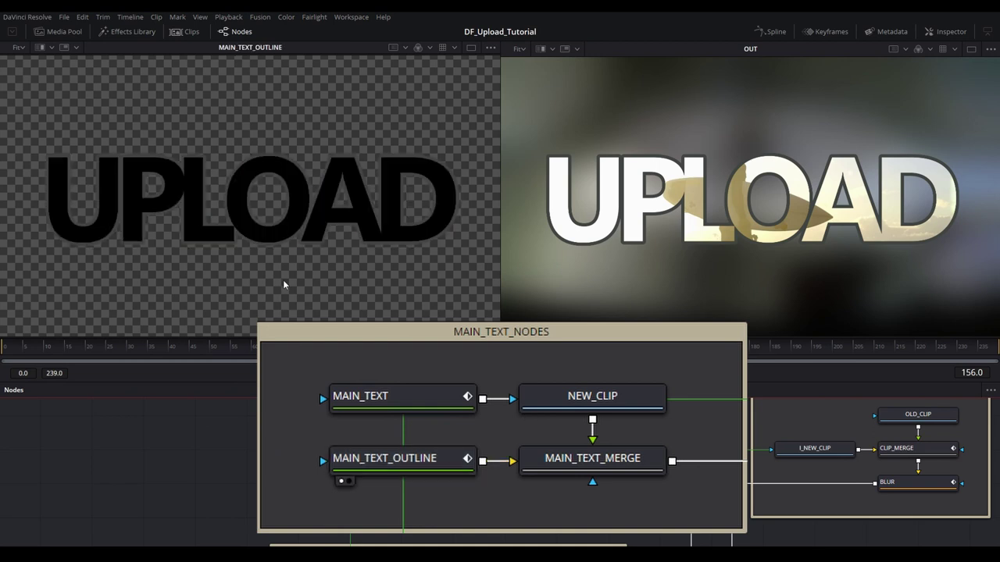
# - Zoom the left viewer and compare the plain MAIN_TEXT letters with MAIN_TEXT_OUTLINE
pyautogui.scroll(4, 300, 189)
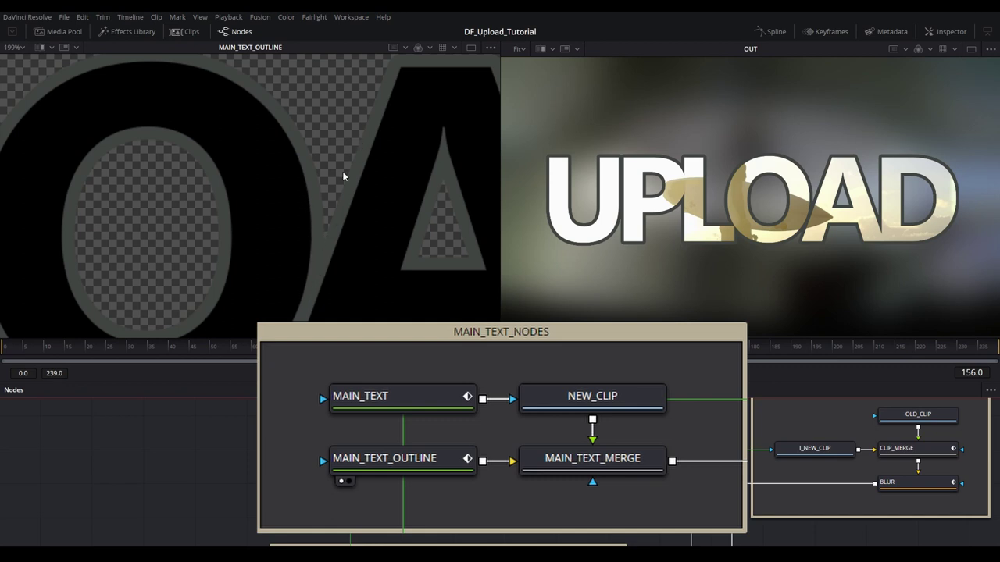
pyautogui.moveTo(390, 428)
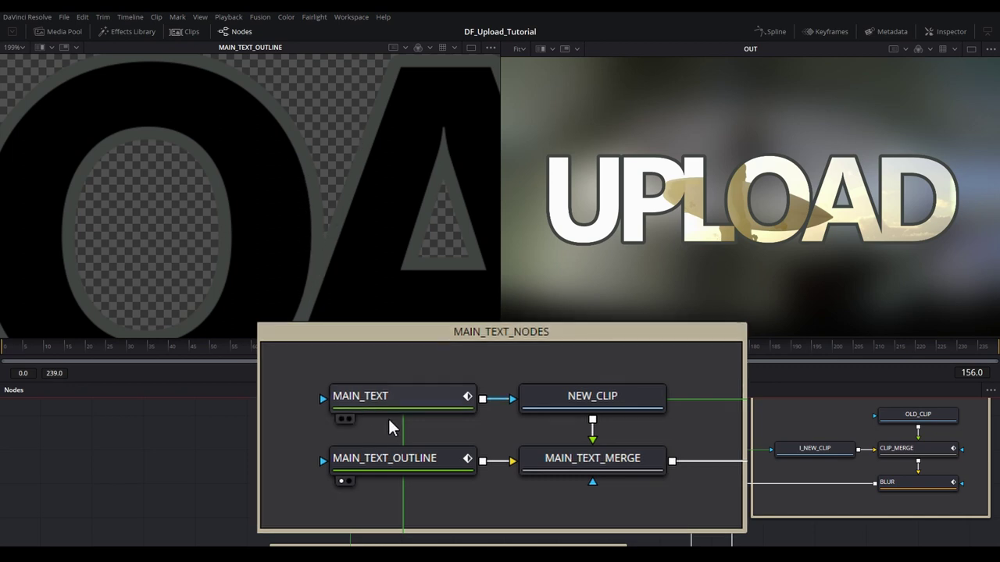
pyautogui.moveTo(397, 396); pyautogui.dragTo(339, 170)
pyautogui.moveTo(405, 462)
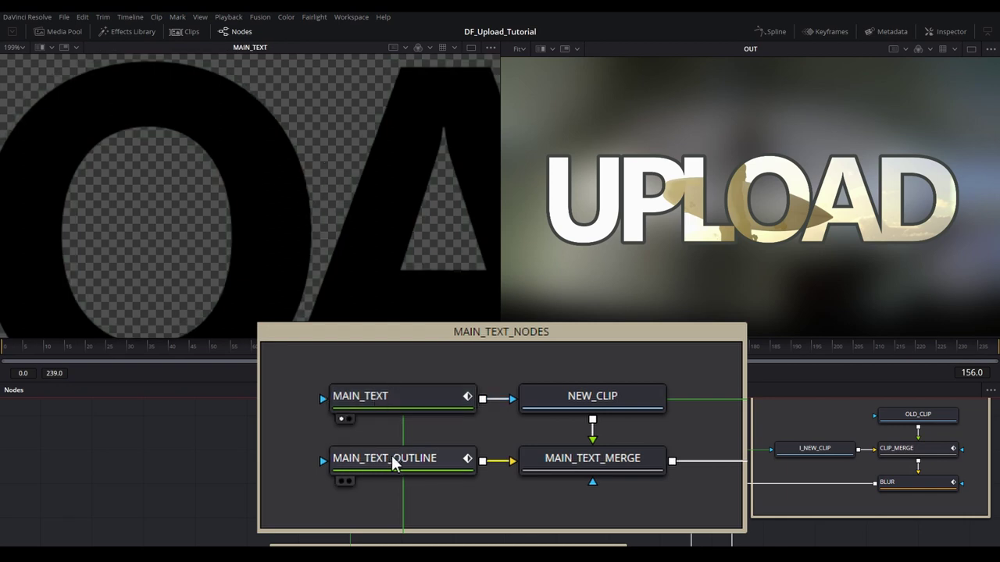
pyautogui.moveTo(392, 461); pyautogui.dragTo(344, 161)
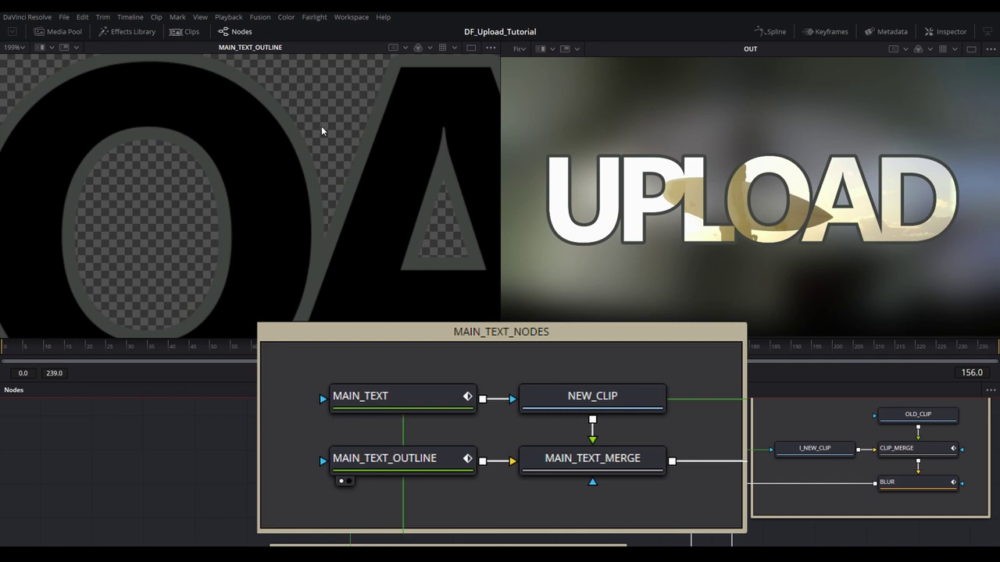
# - Show MAIN_TEXT_MERGE's clip-filled UPLOAD title in the viewer and zoom back out
pyautogui.moveTo(359, 406)
pyautogui.click(595, 459)
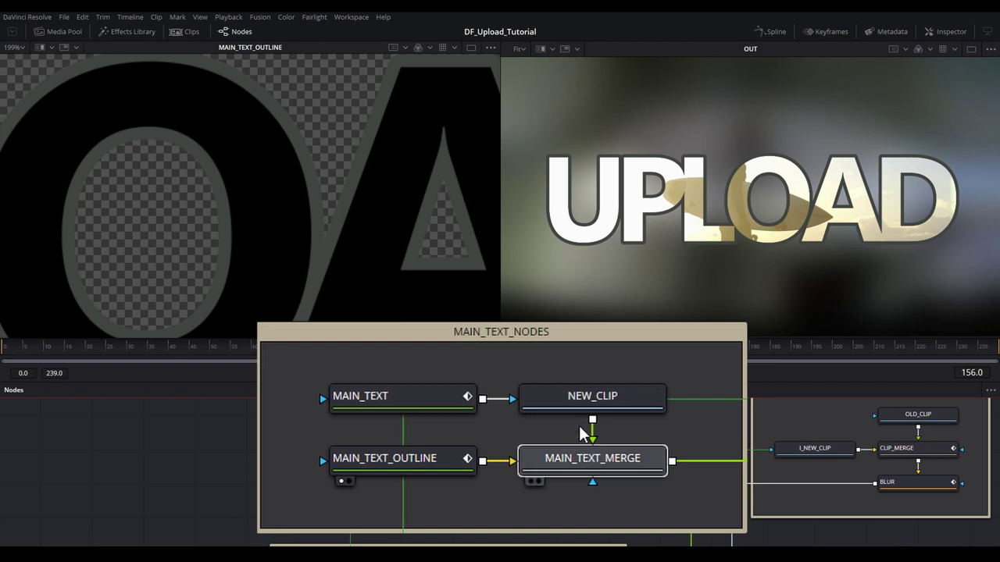
pyautogui.press('1')
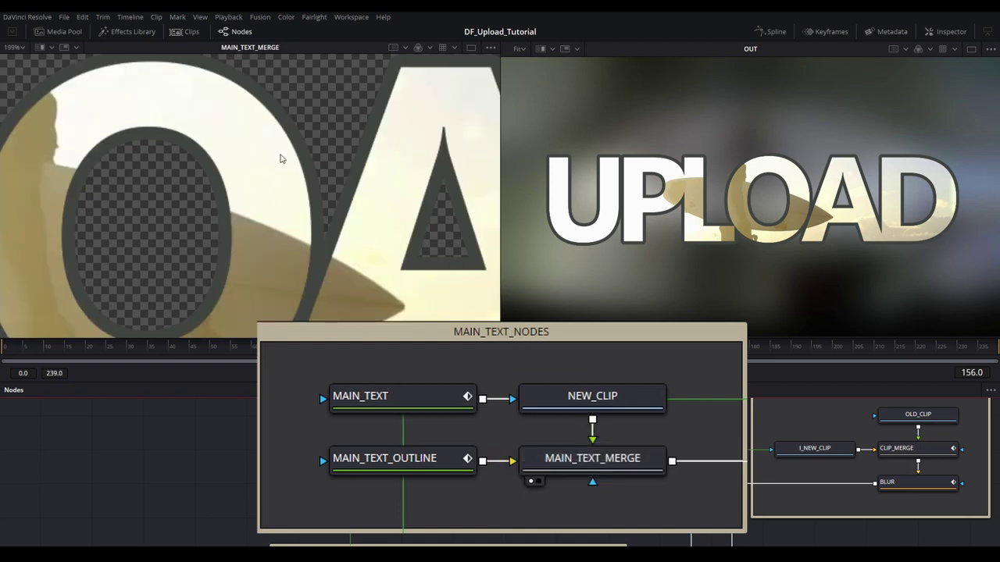
pyautogui.scroll(-5, 281, 159)
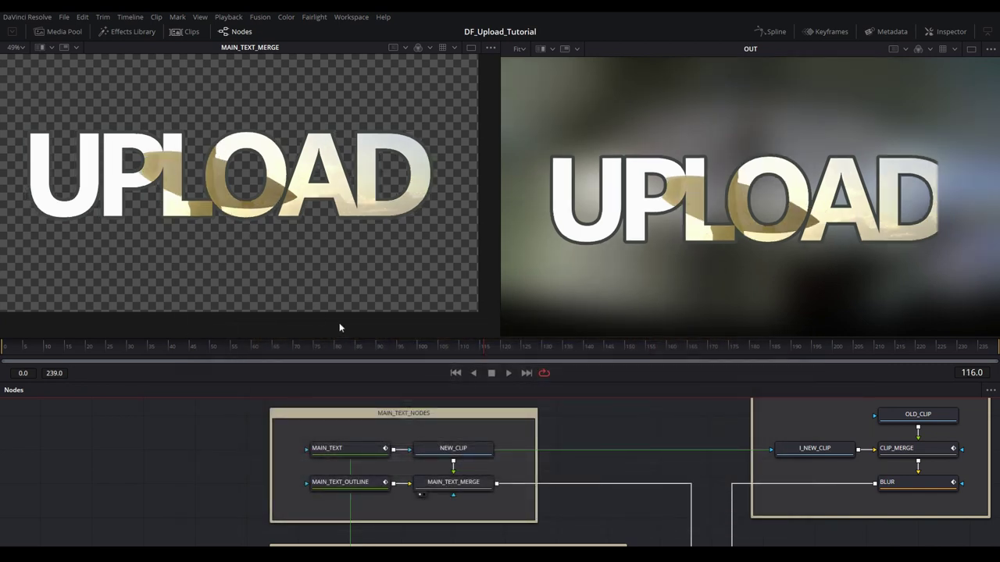
# - Move the playhead back to a partly wiped frame and scroll to MAIN_TEXT_MASK_NODES
pyautogui.moveTo(455, 346); pyautogui.dragTo(383, 355)
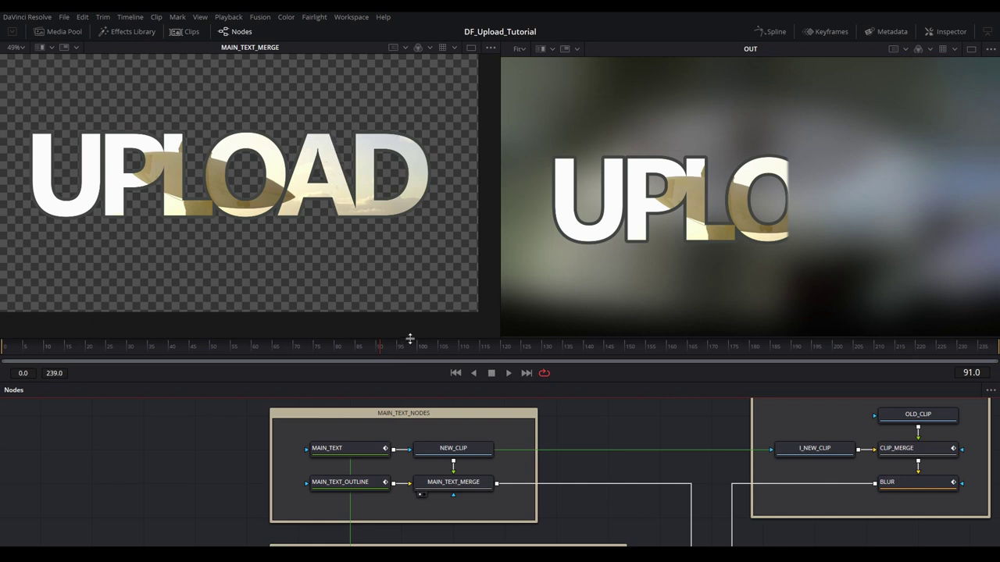
pyautogui.scroll(-5, 554, 469)
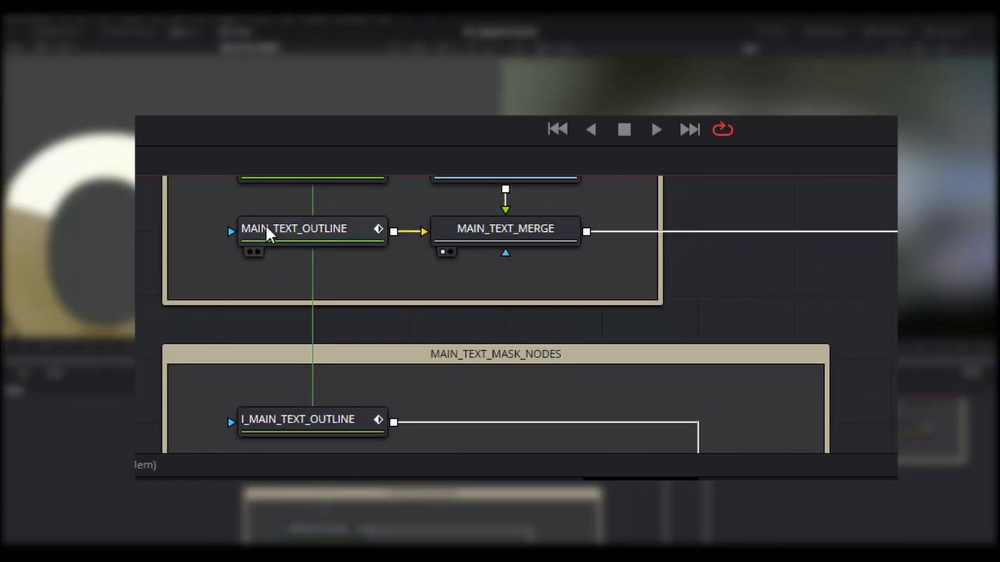
pyautogui.moveTo(265, 225); pyautogui.dragTo(247, 242)
pyautogui.scroll(3, 275, 238)
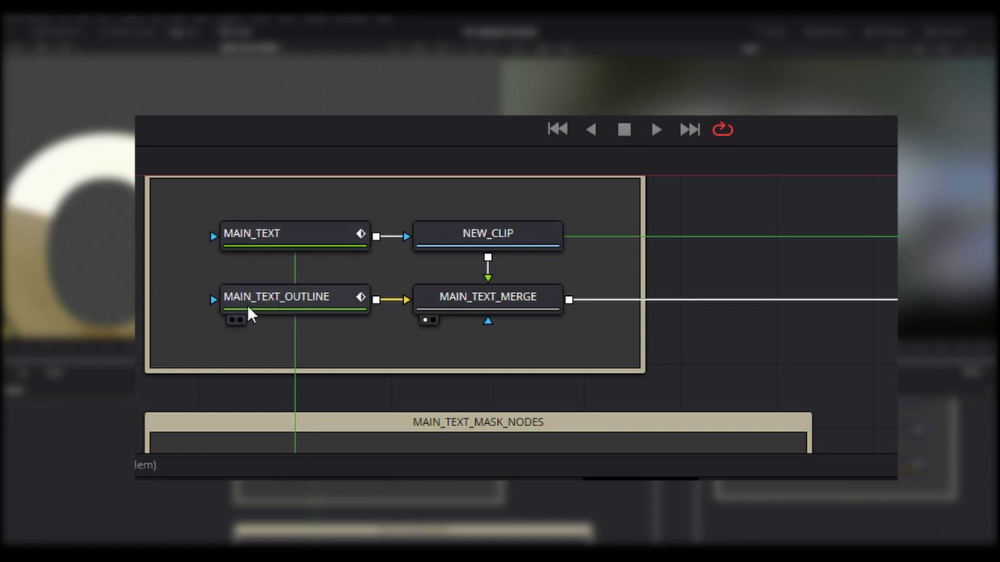
pyautogui.scroll(-6, 246, 304)
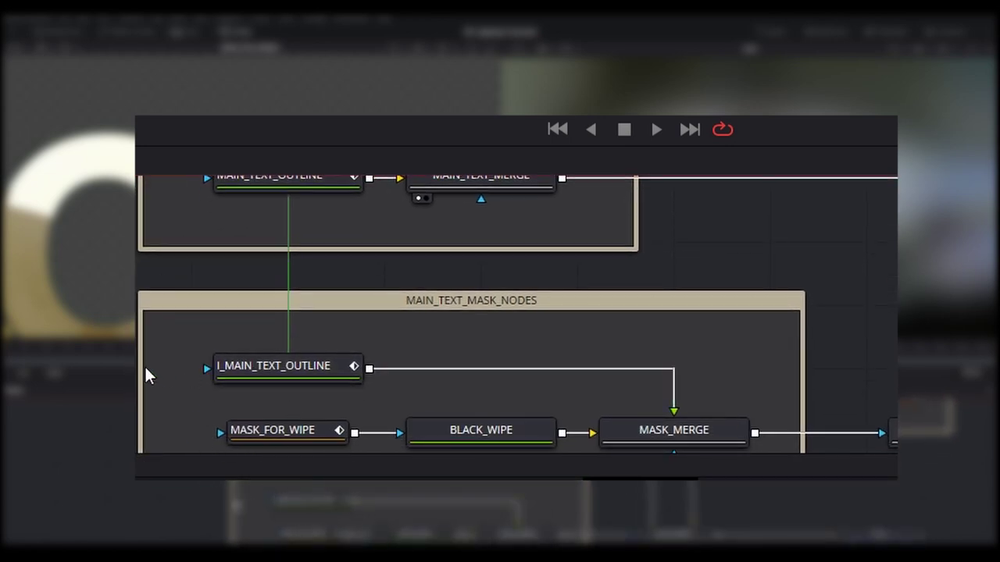
pyautogui.click(238, 365)
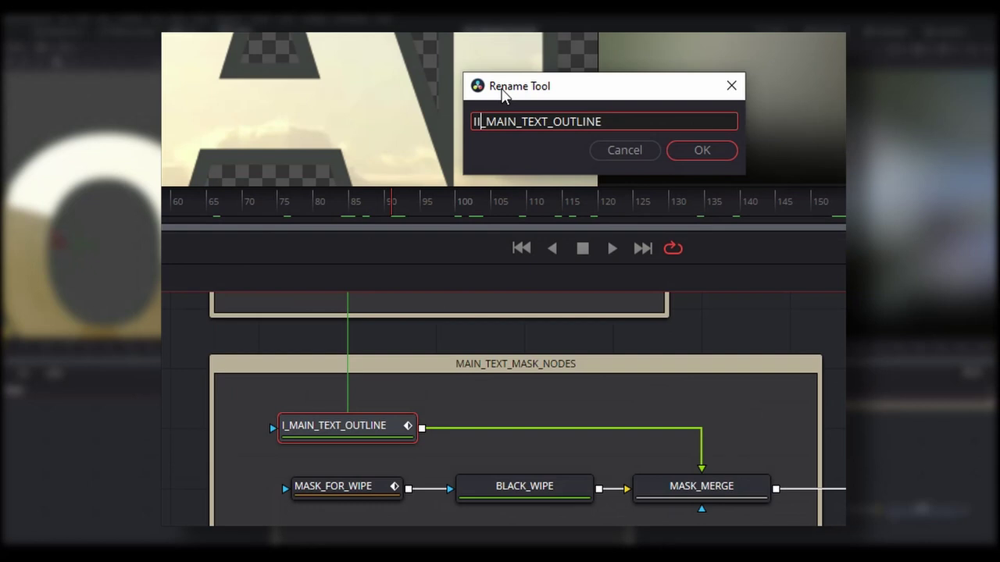
pyautogui.write('I')
pyautogui.click(702, 149)
pyautogui.scroll(4, 175, 442)
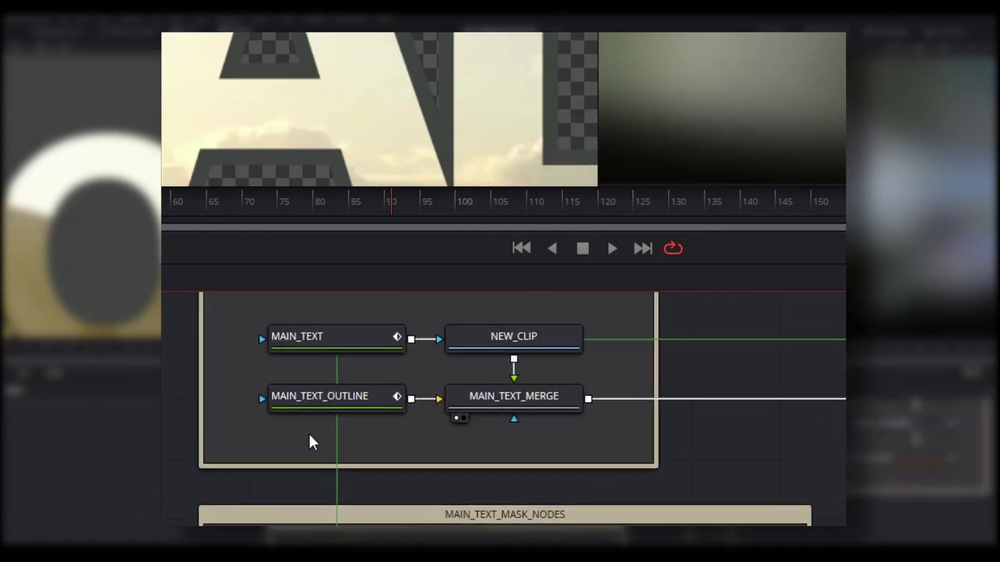
pyautogui.click(285, 404)
pyautogui.press('F2')
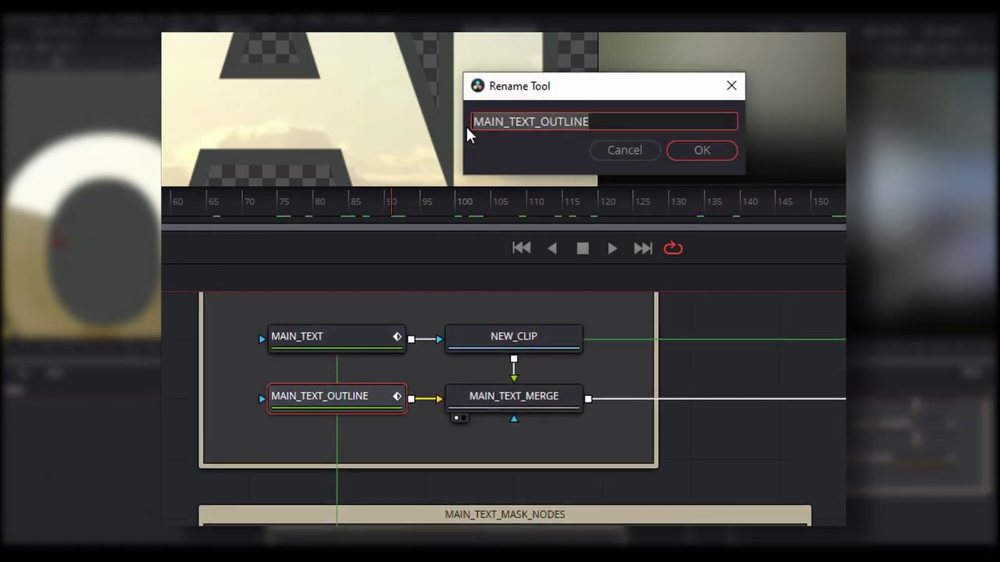
pyautogui.click(476, 118)
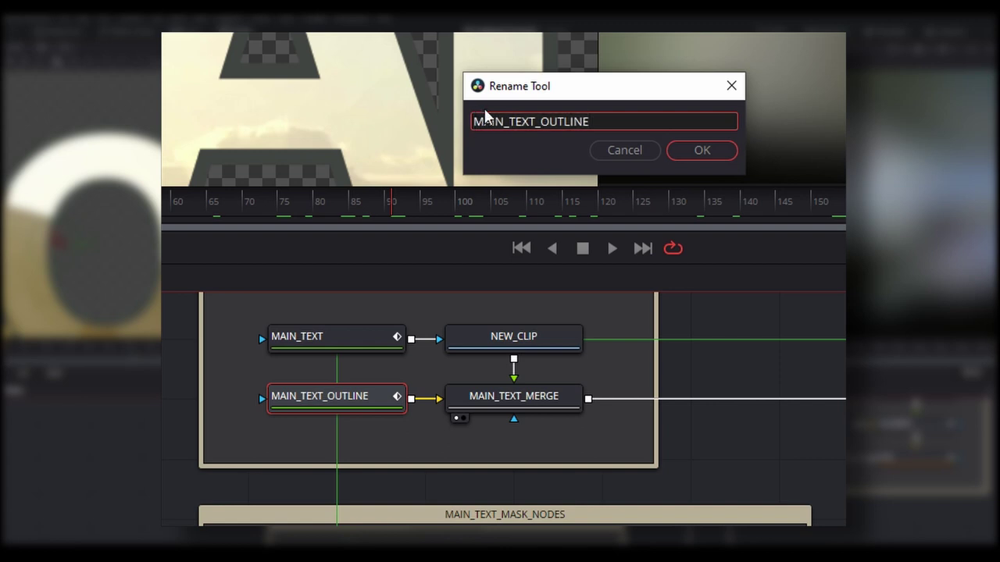
pyautogui.write('I_')
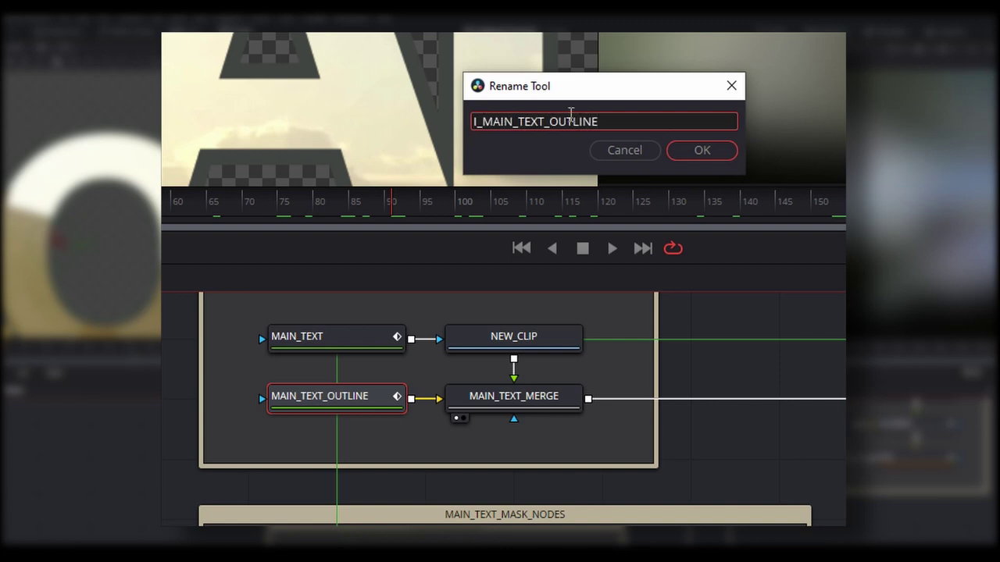
pyautogui.click(693, 154)
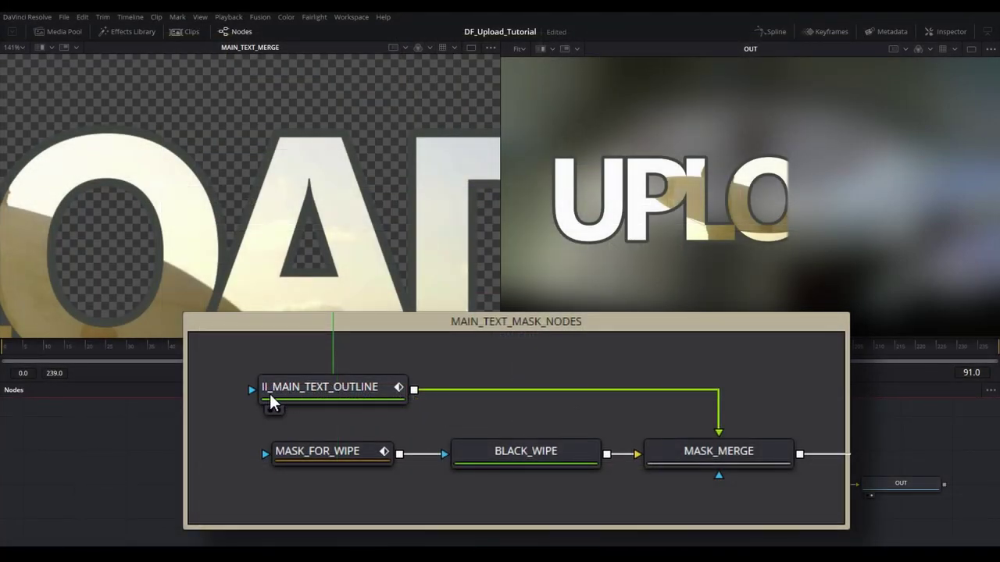
pyautogui.click(326, 385)
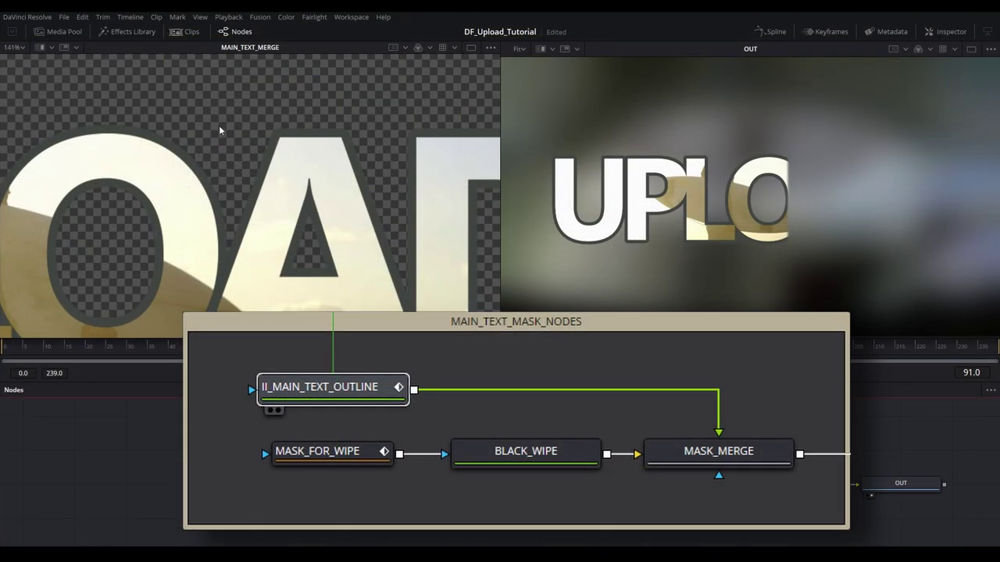
# - Preview the outline text and the MASK_FOR_WIPE output, scrubbing the timeline through the wipe
pyautogui.press('1')
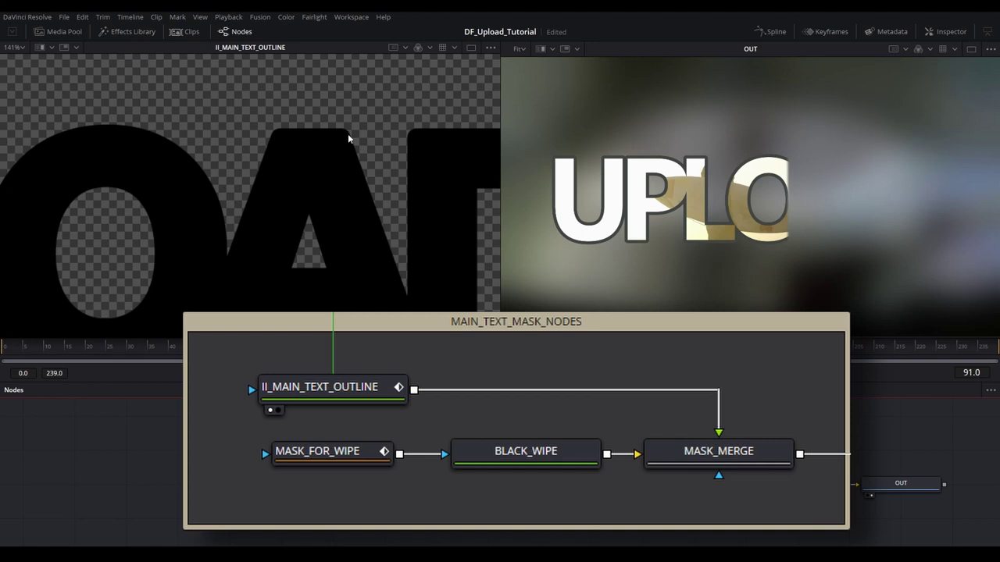
pyautogui.moveTo(190, 380); pyautogui.dragTo(179, 561)
pyautogui.moveTo(279, 323)
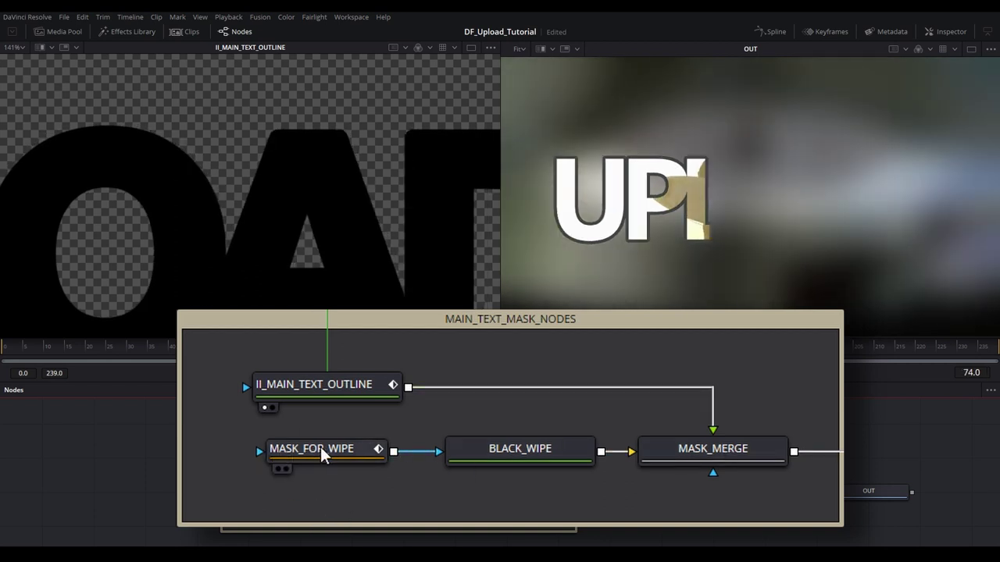
pyautogui.moveTo(320, 447); pyautogui.dragTo(137, 223)
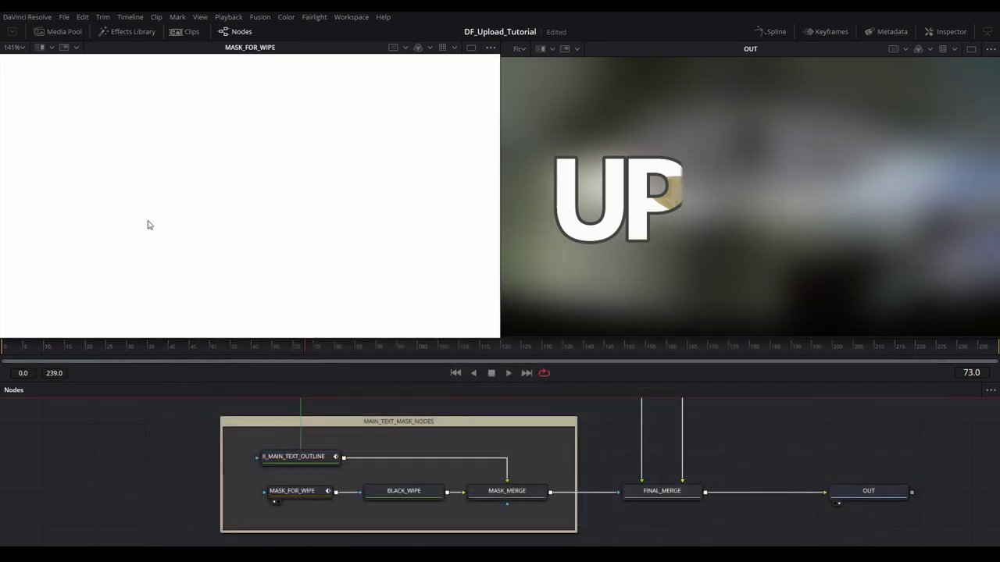
pyautogui.moveTo(288, 346); pyautogui.dragTo(425, 351)
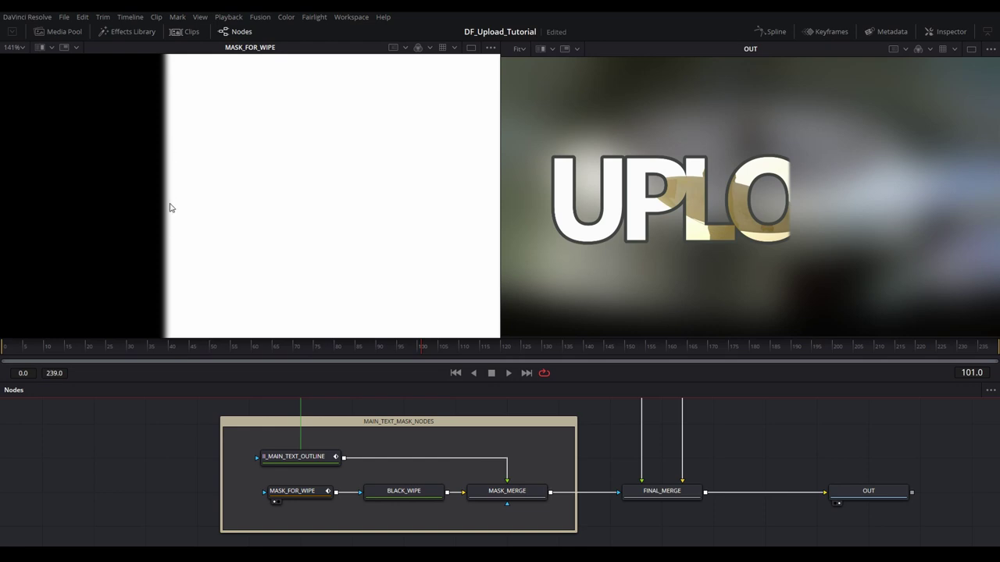
# - View BLACK_WIPE and step frames back and forth to check the wipe
pyautogui.press('1')
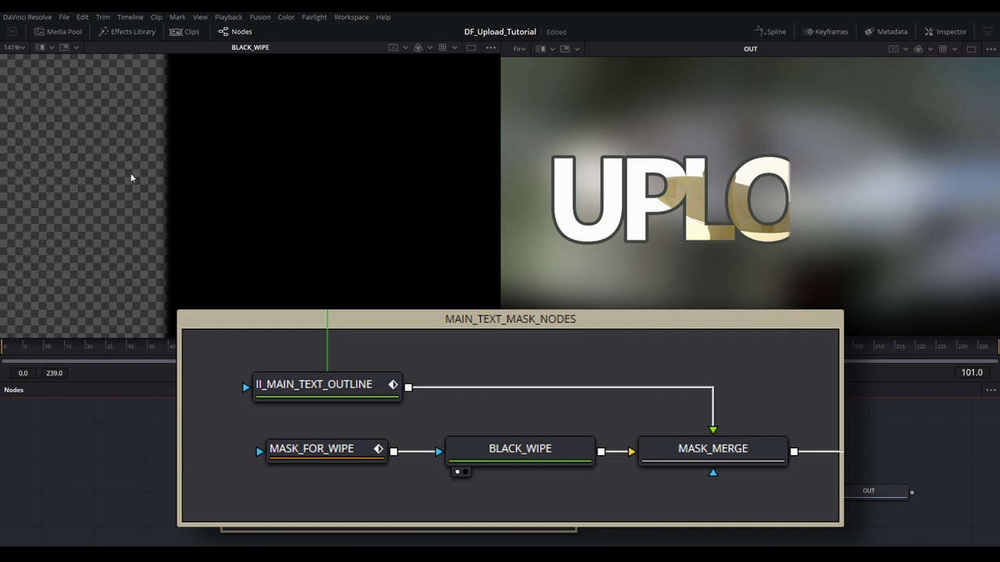
pyautogui.press('Right')
pyautogui.press('Right')
pyautogui.press('Right')
pyautogui.press('Right')
pyautogui.press('Right')
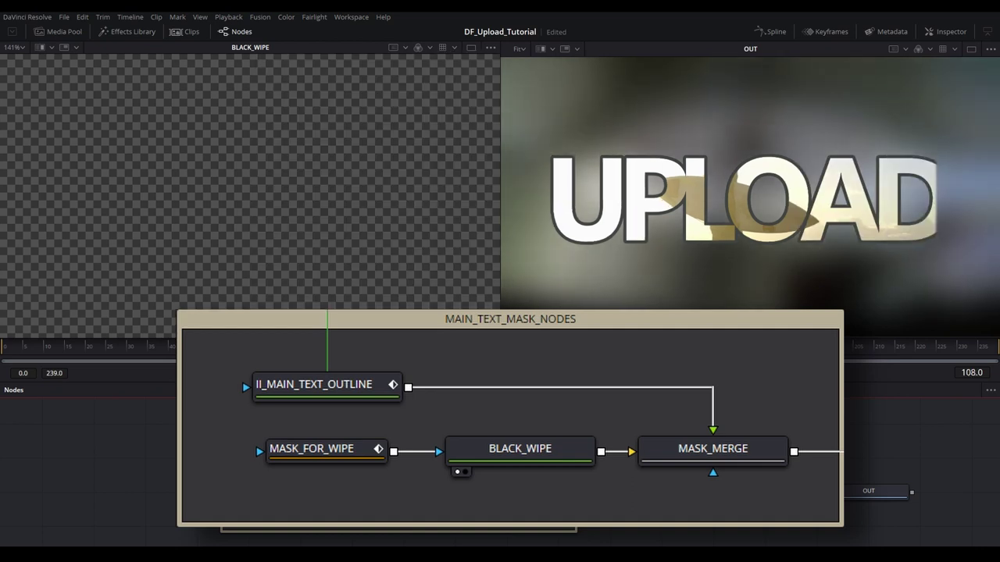
pyautogui.press('Left')
pyautogui.press('Left')
pyautogui.press('Left')
pyautogui.press('Left')
pyautogui.press('Left')
pyautogui.press('Left')
pyautogui.press('Right')
pyautogui.press('Right')
pyautogui.press('Right')
pyautogui.press('Right')
pyautogui.press('Right')
pyautogui.press('Right')
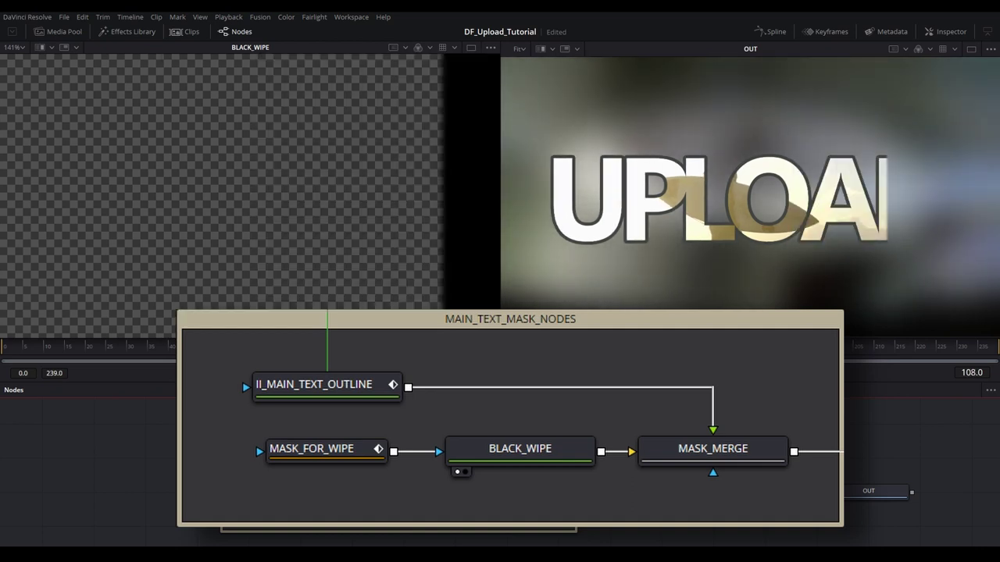
pyautogui.press('Left')
pyautogui.press('Left')
pyautogui.press('Left')
pyautogui.press('Left')
pyautogui.press('Left')
pyautogui.press('Left')
pyautogui.press('Right')
pyautogui.press('Right')
pyautogui.press('Right')
pyautogui.press('Right')
pyautogui.press('Right')
pyautogui.press('Right')
pyautogui.press('Right')
pyautogui.press('Right')
pyautogui.press('Right')
pyautogui.press('Right')
pyautogui.press('Right')
pyautogui.press('Right')
pyautogui.press('Left')
pyautogui.press('Left')
pyautogui.press('Left')
pyautogui.press('Left')
pyautogui.press('Left')
pyautogui.press('Left')
pyautogui.press('Left')
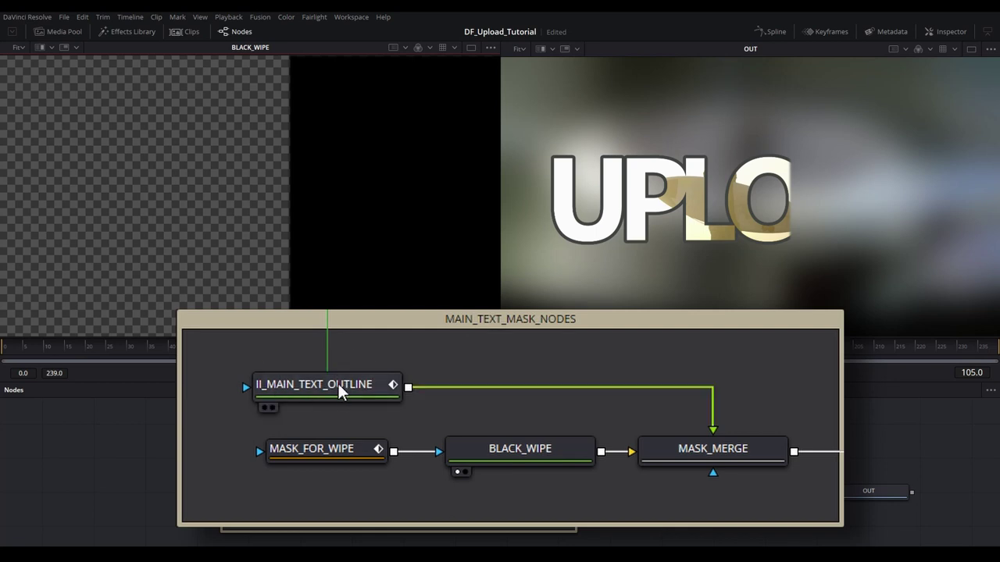
# - Show the outline beside BLACK_WIPE, then load MASK_MERGE into the right viewer
pyautogui.moveTo(338, 384); pyautogui.dragTo(210, 231)
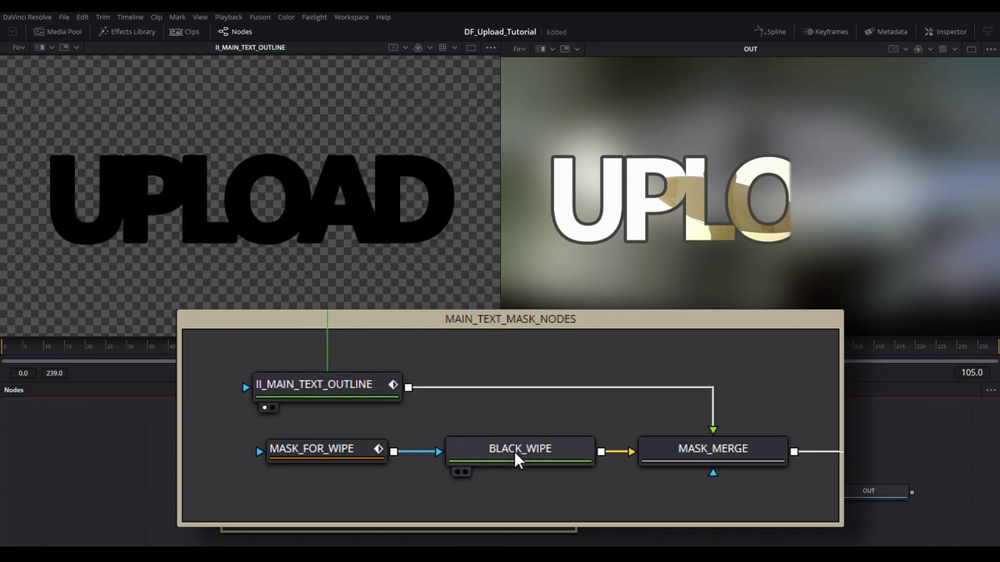
pyautogui.moveTo(514, 452); pyautogui.dragTo(602, 310)
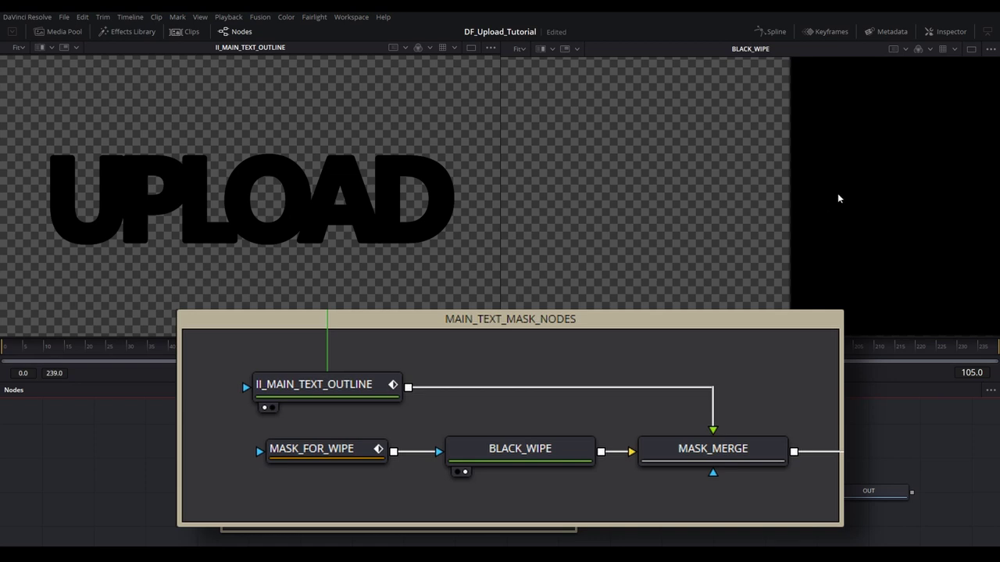
pyautogui.click(682, 459)
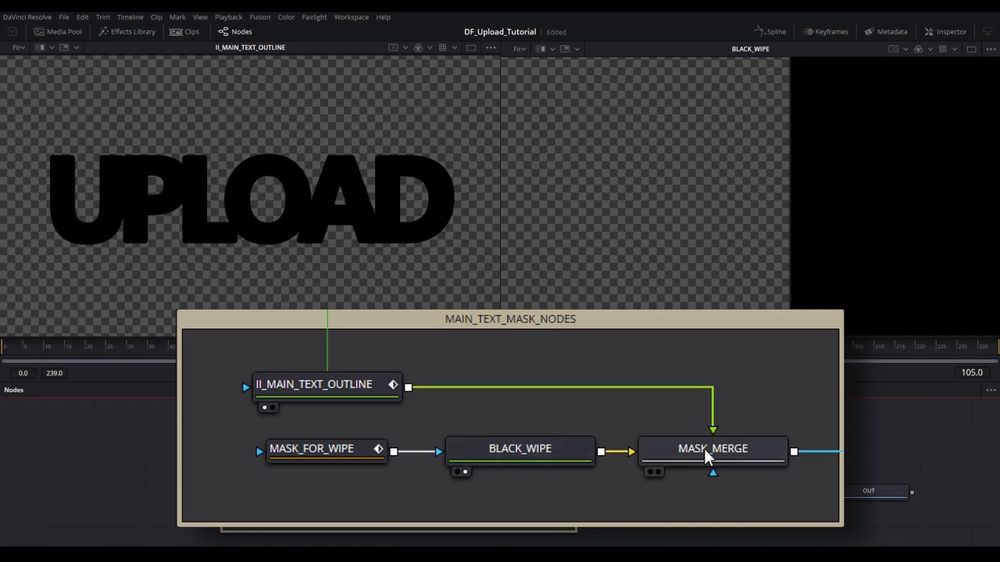
pyautogui.moveTo(704, 448); pyautogui.dragTo(673, 206)
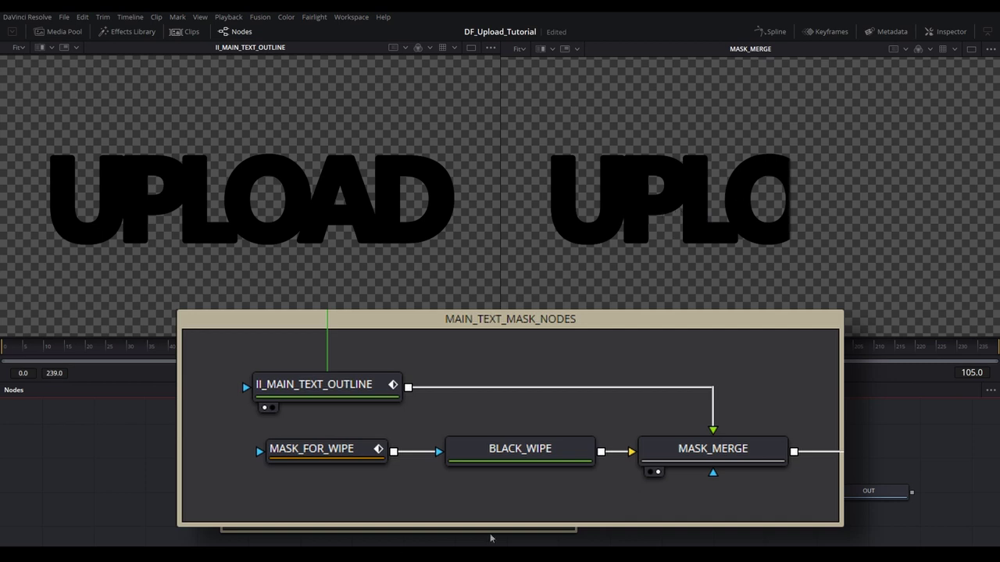
pyautogui.click(676, 448)
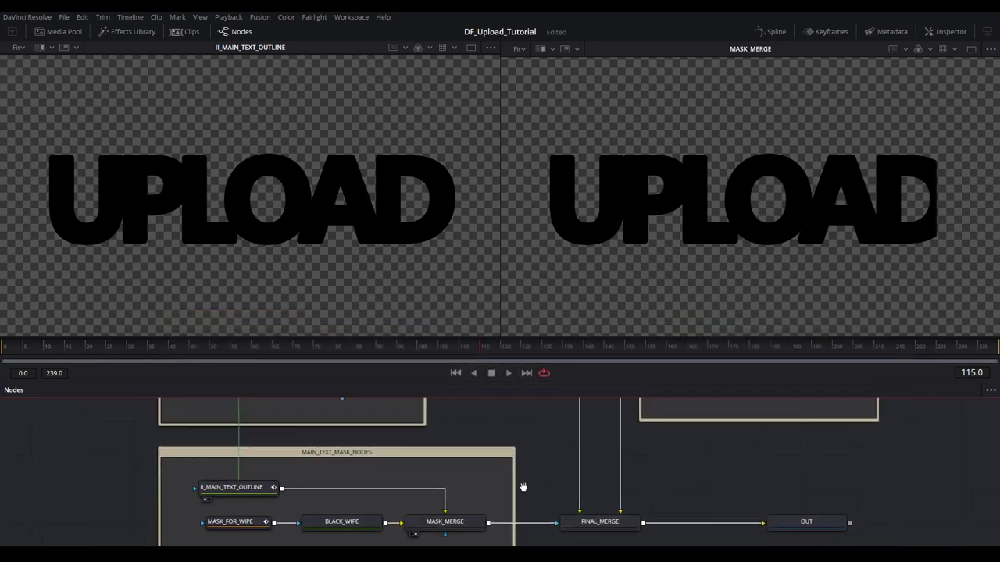
# - Put I_NEW_CLIP in the left viewer, then OLD_CLIP and CLIP_MERGE in the right
pyautogui.scroll(-2, 522, 486)
pyautogui.scroll(-3, 611, 479)
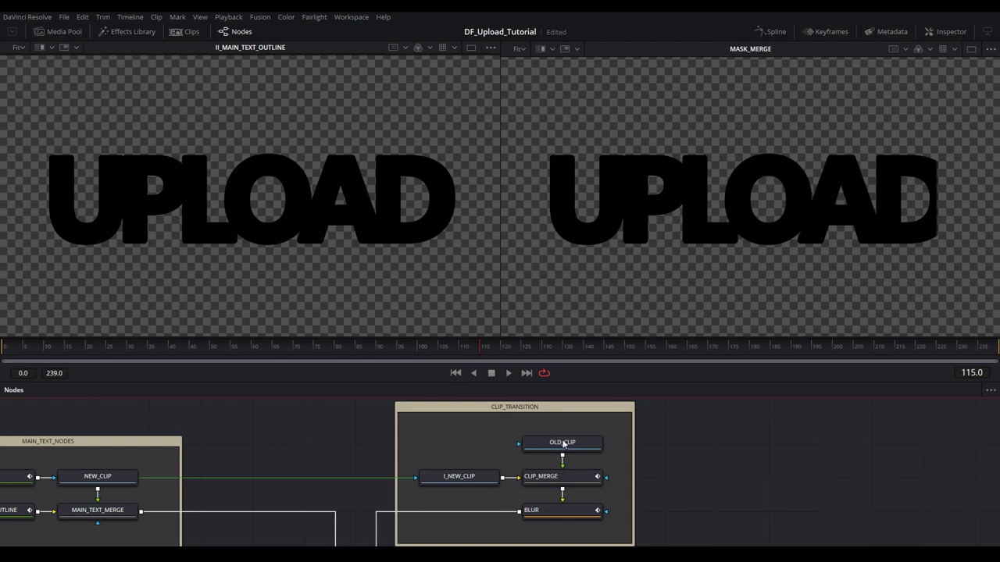
pyautogui.moveTo(448, 477); pyautogui.dragTo(443, 443)
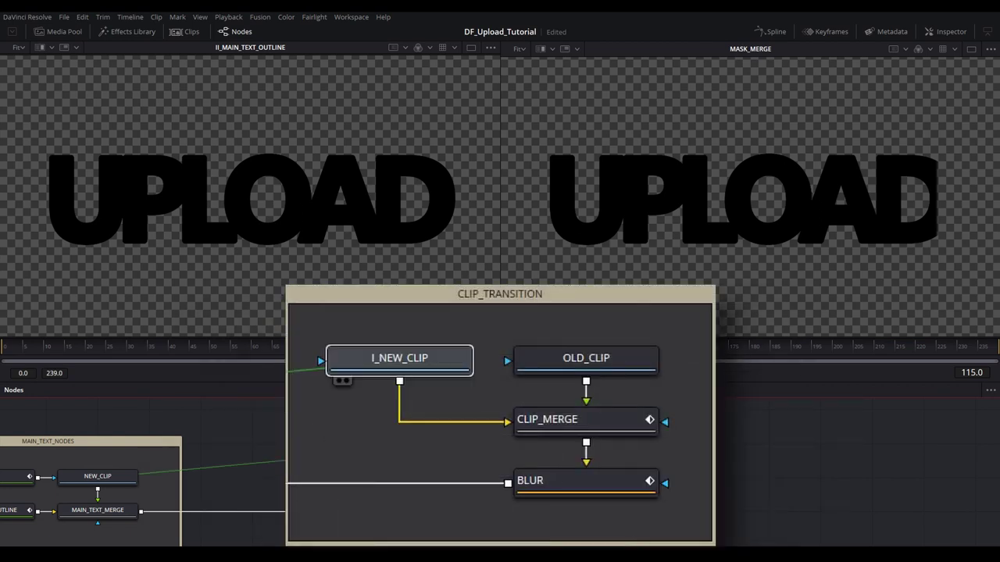
pyautogui.moveTo(399, 360); pyautogui.dragTo(268, 235)
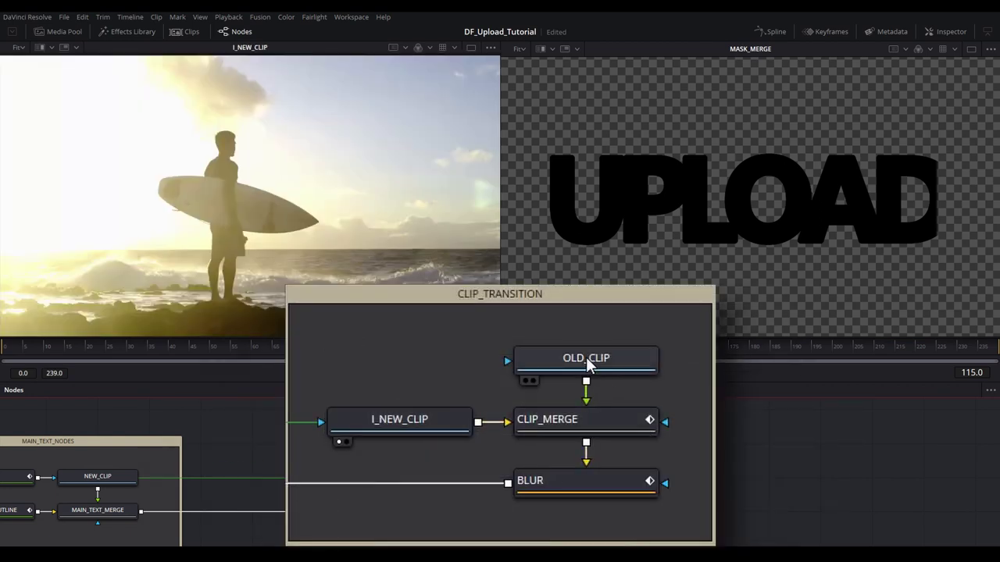
pyautogui.moveTo(586, 357); pyautogui.dragTo(704, 263)
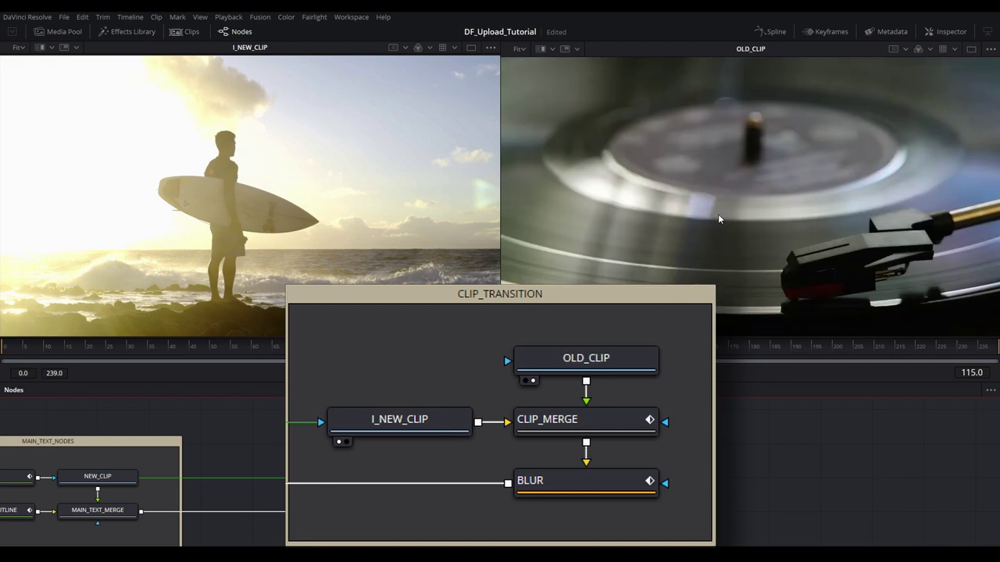
pyautogui.moveTo(563, 418)
pyautogui.moveTo(562, 420); pyautogui.dragTo(631, 257)
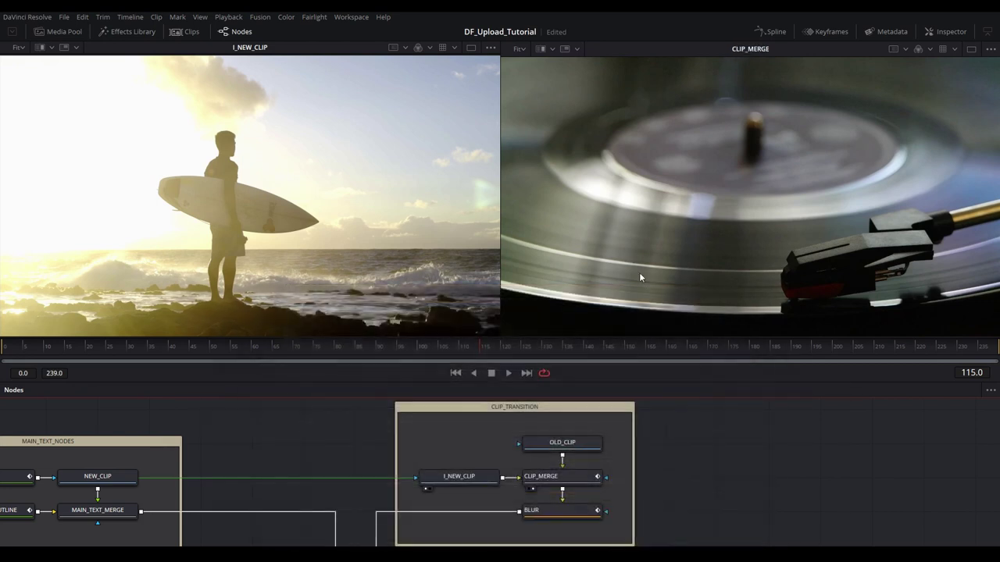
# - Load BLUR into viewer 2 and scrub the transition through to frame 178
pyautogui.moveTo(472, 356); pyautogui.dragTo(801, 365)
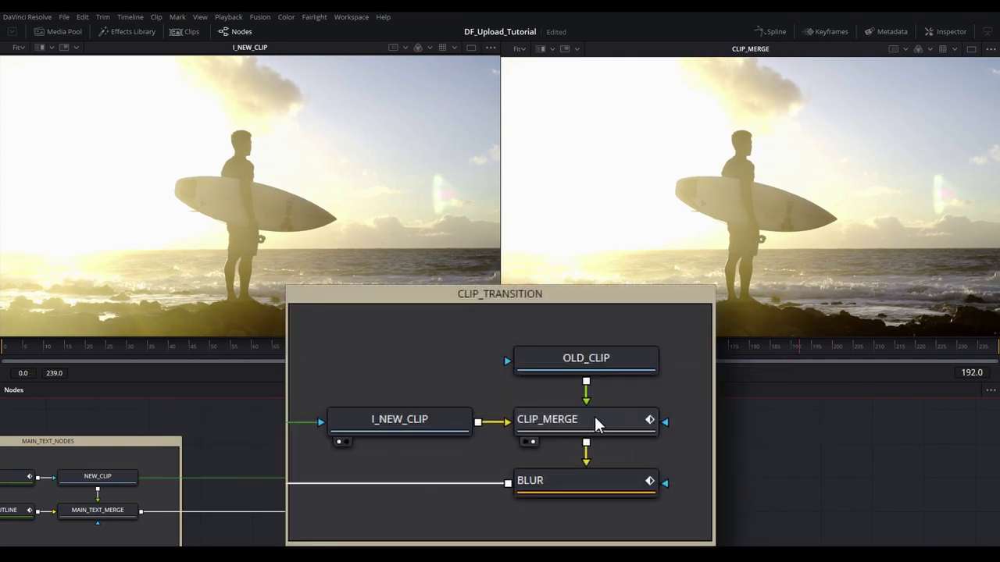
pyautogui.click(795, 350)
pyautogui.moveTo(753, 347); pyautogui.dragTo(777, 353)
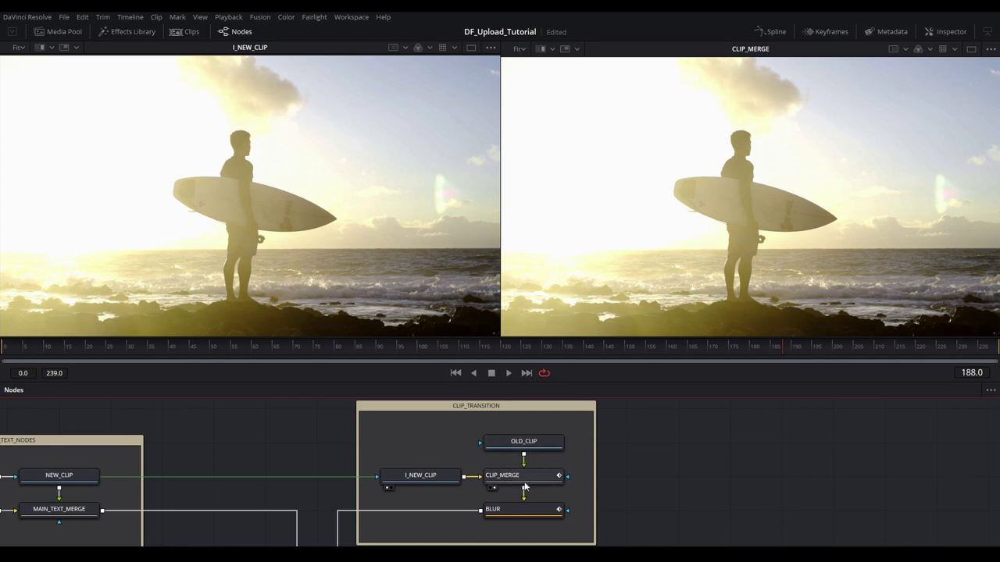
pyautogui.click(522, 510)
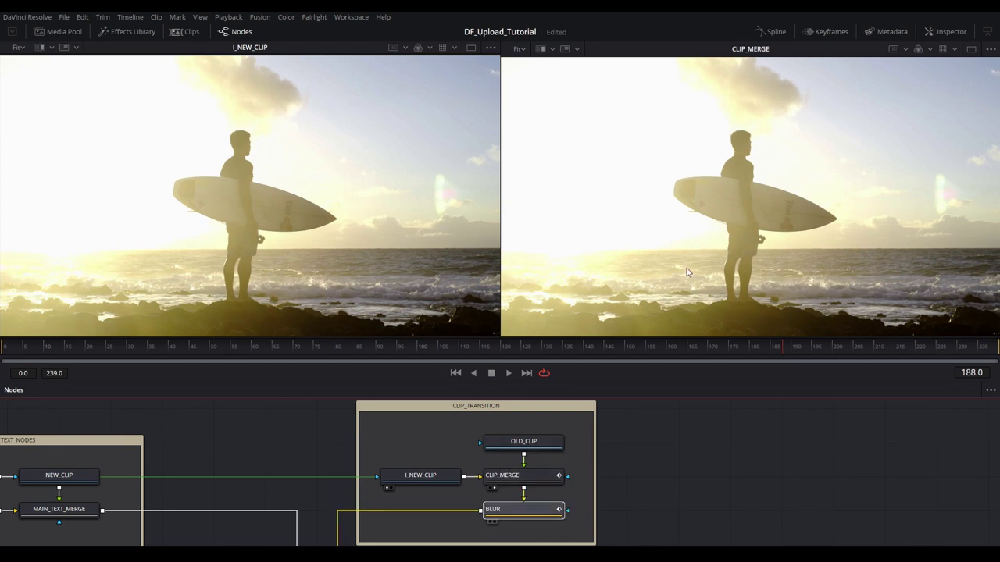
pyautogui.press('2')
pyautogui.moveTo(757, 346); pyautogui.dragTo(8, 348)
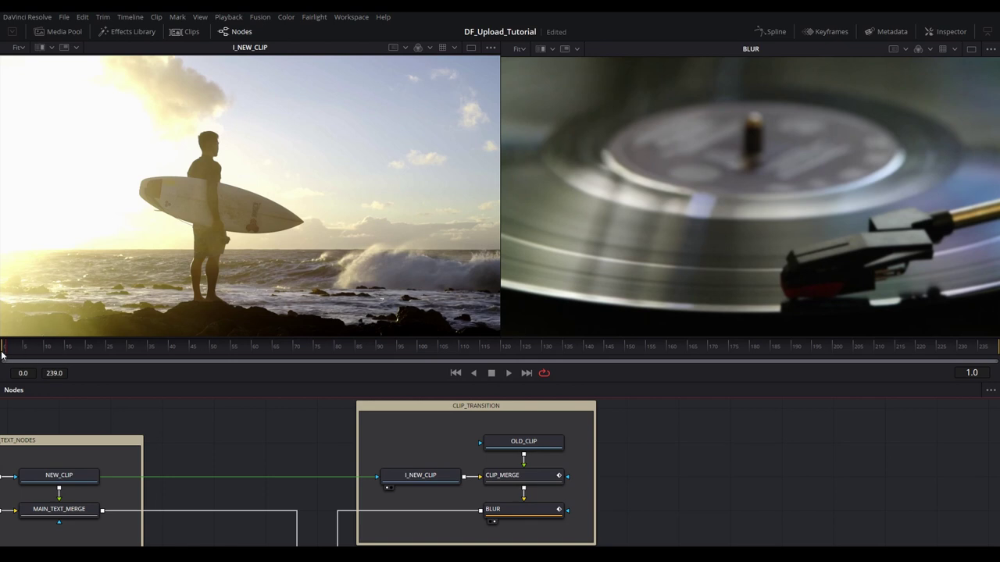
pyautogui.moveTo(7, 350); pyautogui.dragTo(744, 359)
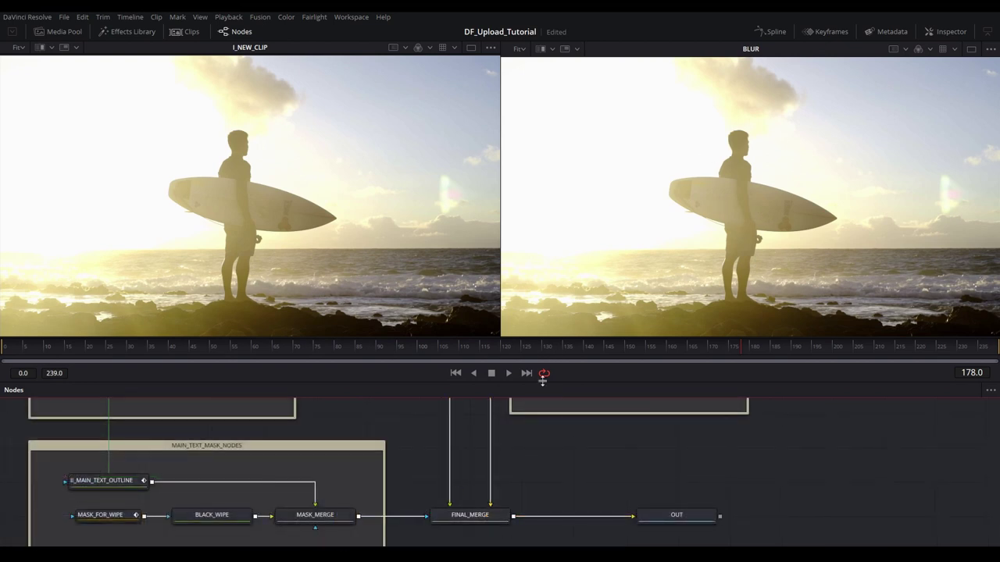
# - Enlarge the Nodes panel and rearrange the graph for a full overview of the tree
pyautogui.moveTo(543, 376); pyautogui.dragTo(542, 183)
pyautogui.moveTo(453, 289); pyautogui.dragTo(520, 458)
pyautogui.moveTo(551, 189); pyautogui.dragTo(543, 310)
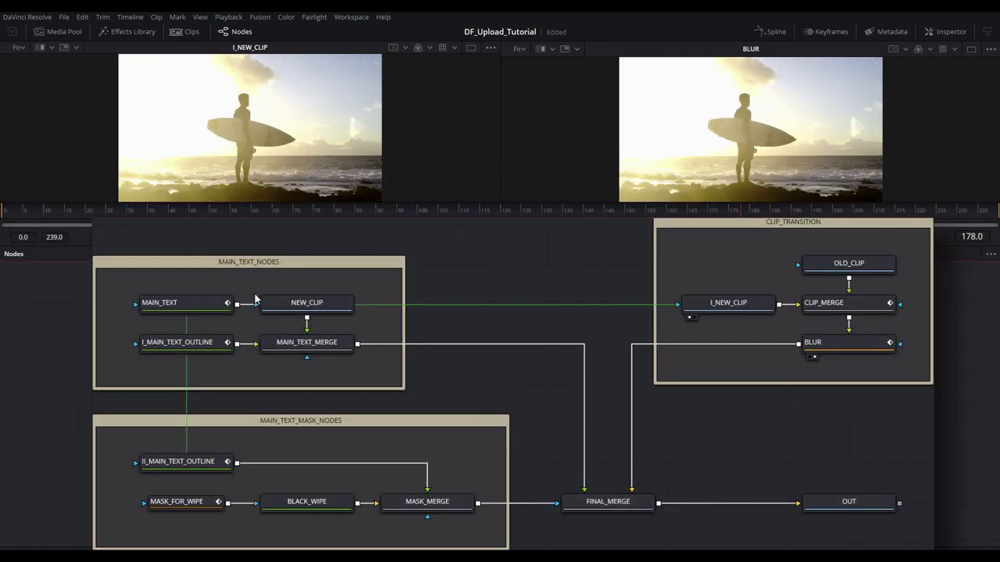
pyautogui.moveTo(307, 342); pyautogui.dragTo(251, 168)
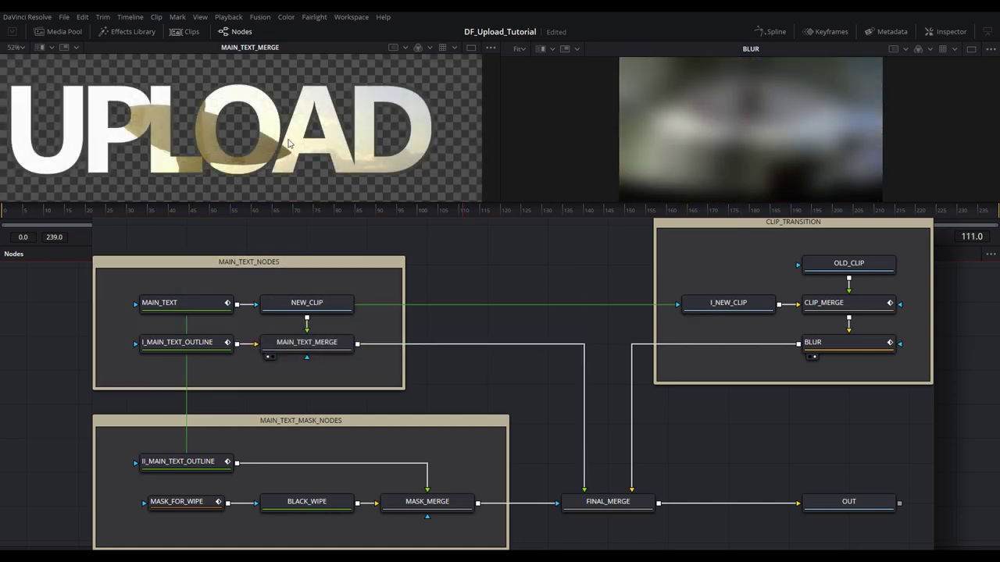
pyautogui.click(826, 342)
pyautogui.hotkey('ctrl', 'shift', 'a')
pyautogui.click(274, 267)
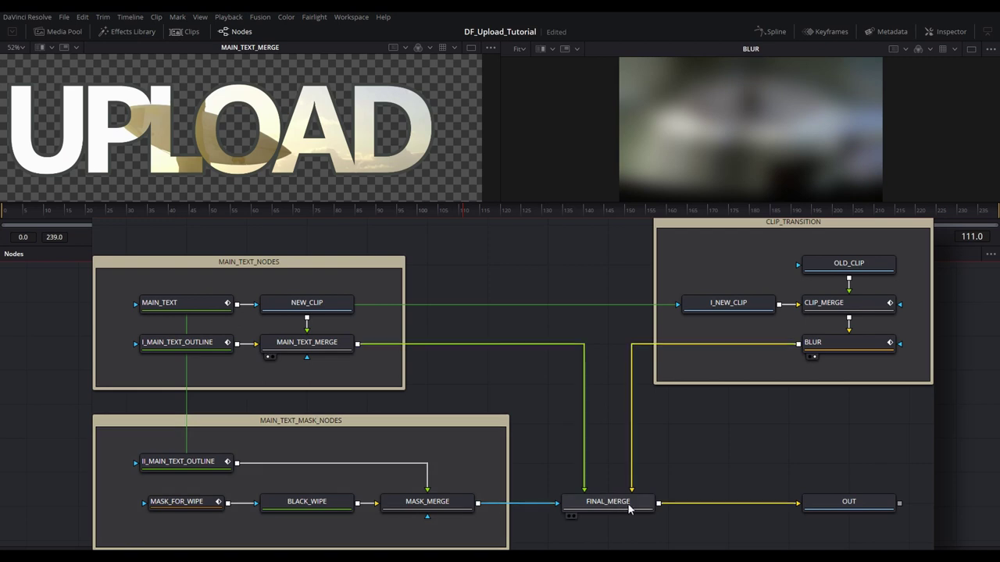
# - Preview the FINAL_MERGE composite and the final OUT result in the viewers
pyautogui.moveTo(630, 508)
pyautogui.moveTo(605, 507); pyautogui.dragTo(544, 156)
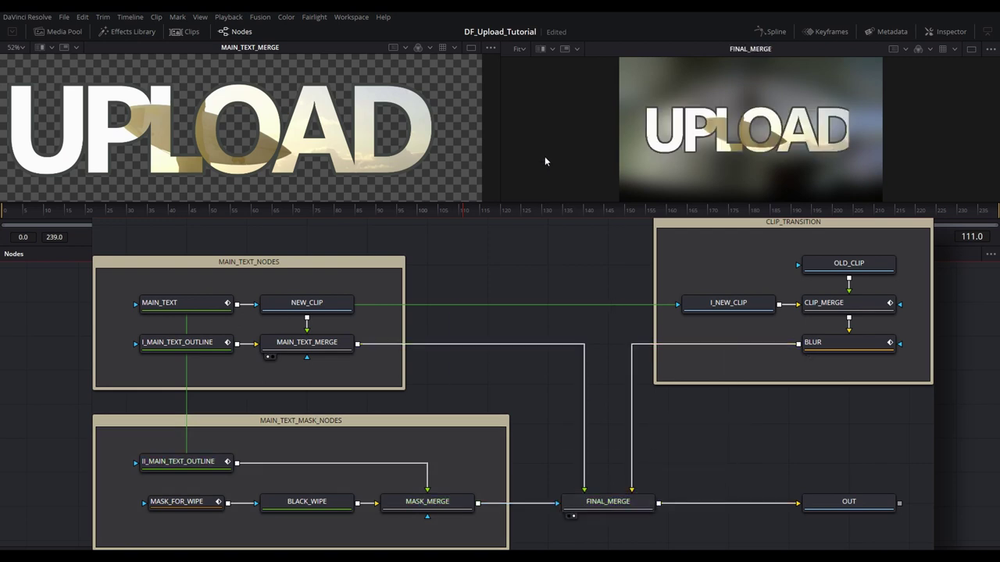
pyautogui.moveTo(848, 502); pyautogui.dragTo(652, 135)
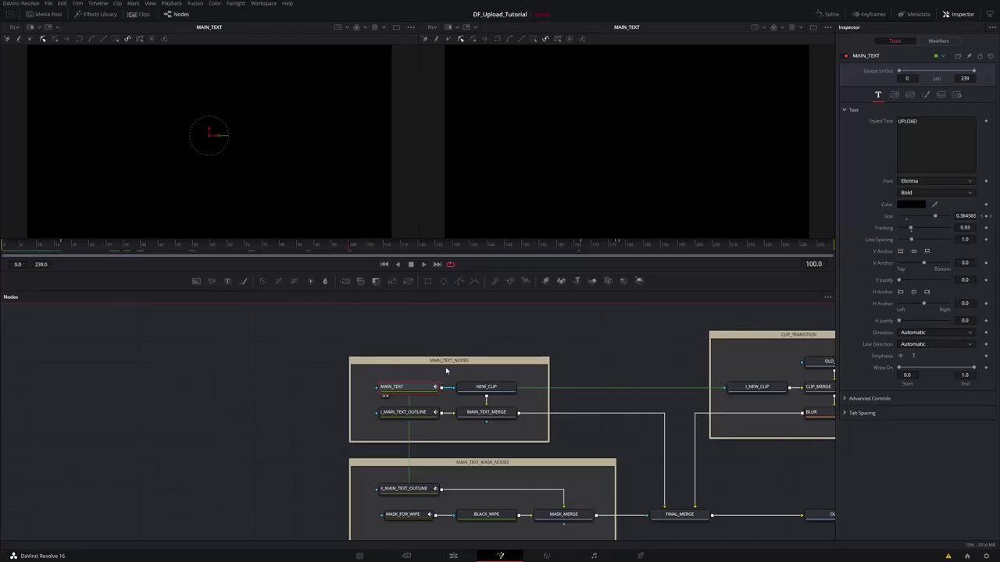
# - Show MAIN_TEXT_MERGE in viewer 2 and enable Checker Underlay in the left viewer
pyautogui.click(465, 421)
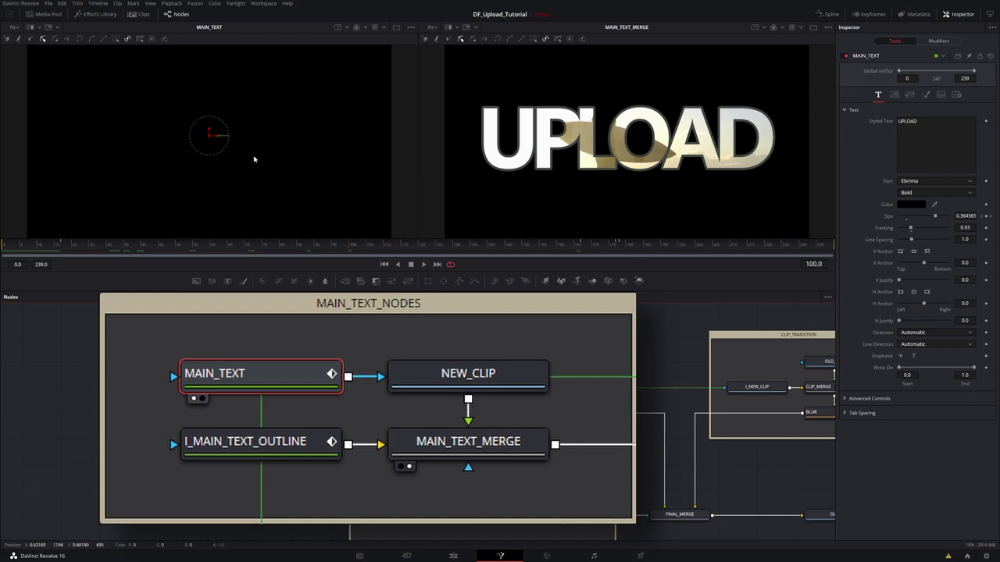
pyautogui.click(410, 28)
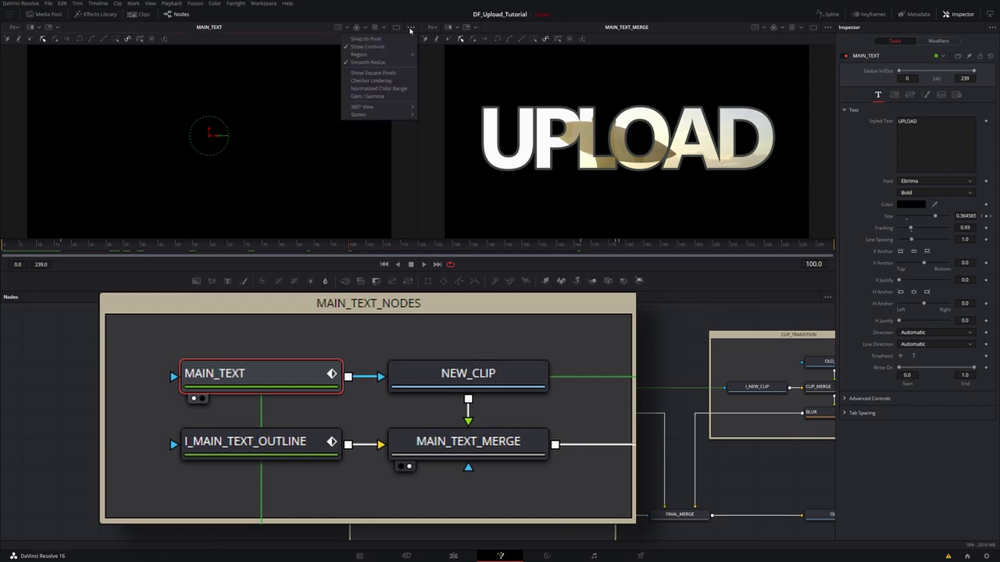
pyautogui.click(371, 81)
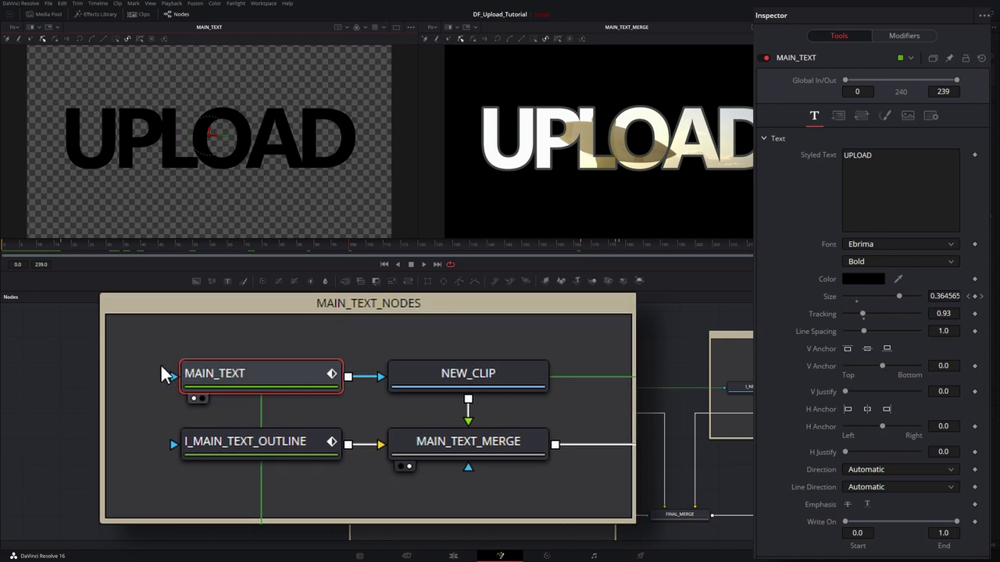
# - Pan the node graph to bring NEW_CLIP and MAIN_TEXT_MERGE into view
pyautogui.scroll(5, 265, 372)
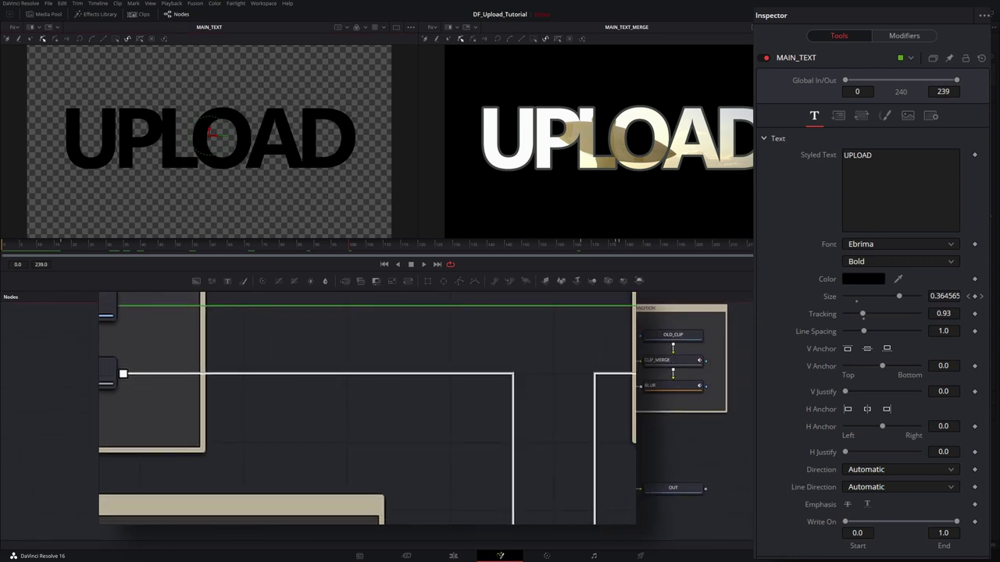
pyautogui.moveTo(455, 315); pyautogui.dragTo(484, 292)
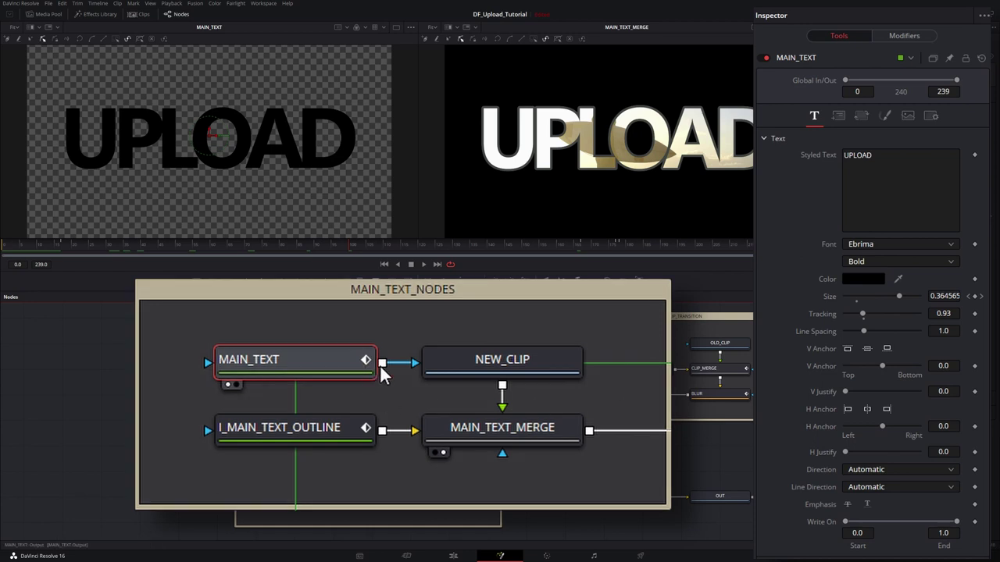
pyautogui.moveTo(381, 372)
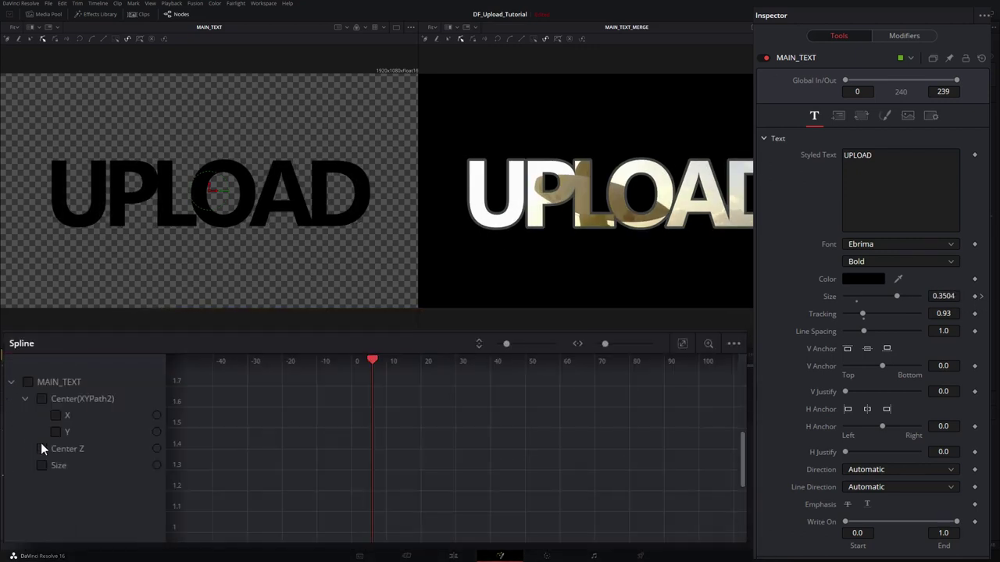
# - Display MAIN_TEXT's Size curve, fit it to the graph and play the animation
pyautogui.click(43, 467)
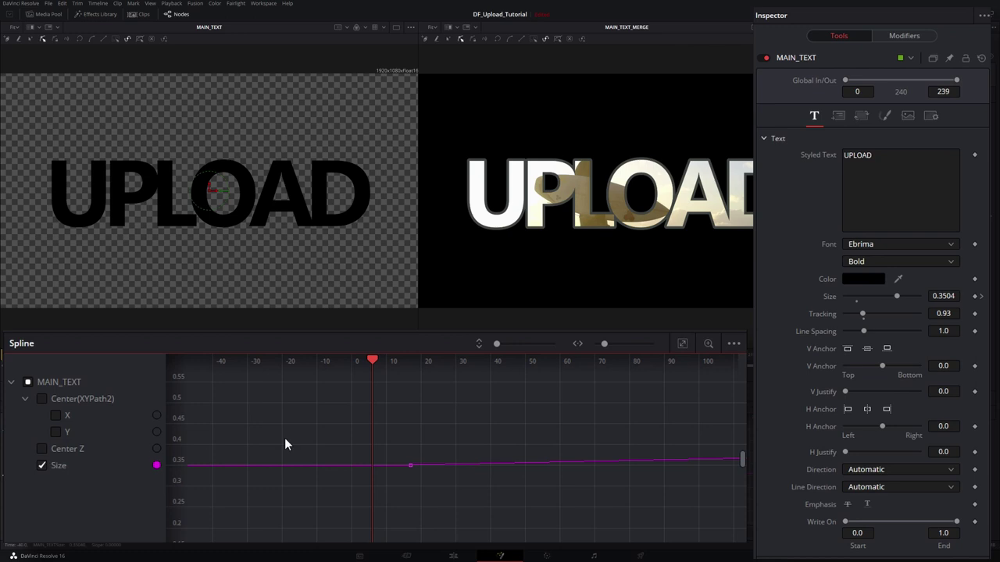
pyautogui.click(682, 343)
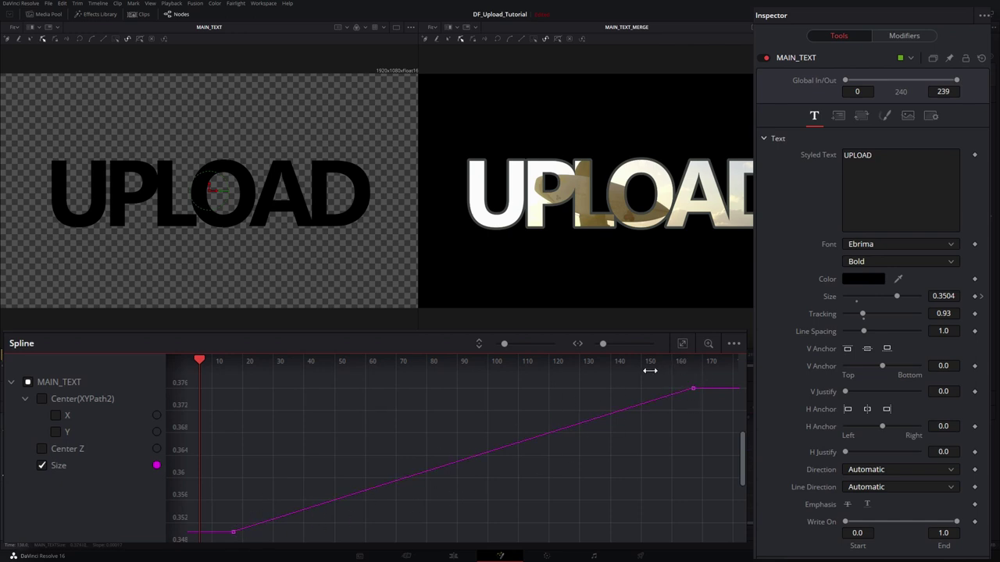
pyautogui.press('space')
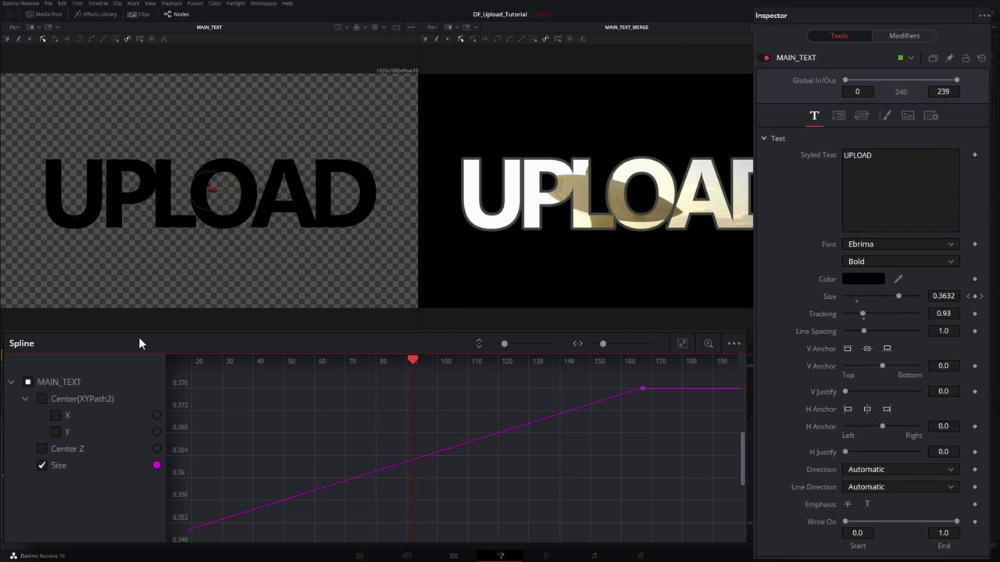
# - Isolate the Center X curve, play back, and undo a trial move of its last keyframe
pyautogui.click(56, 416)
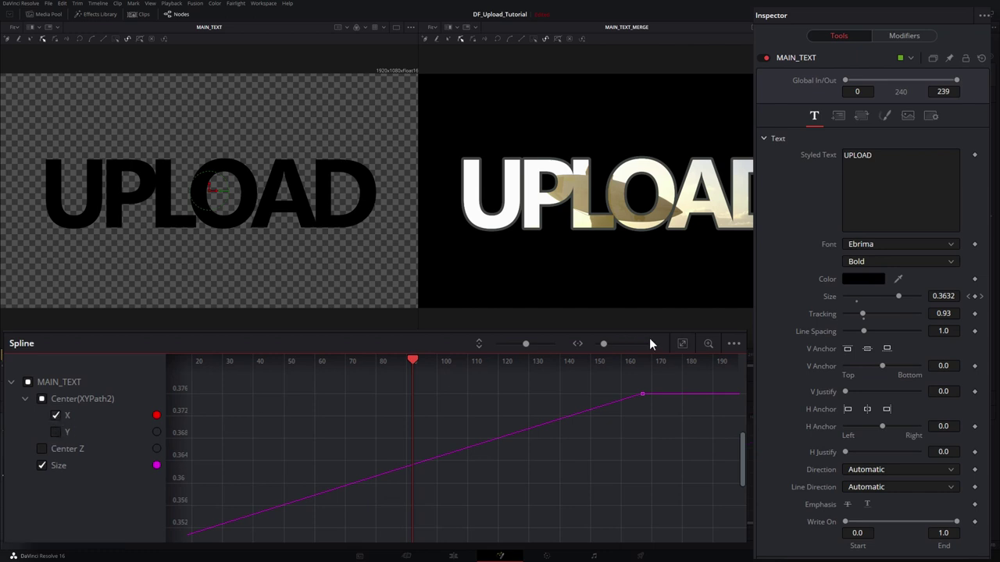
pyautogui.click(682, 344)
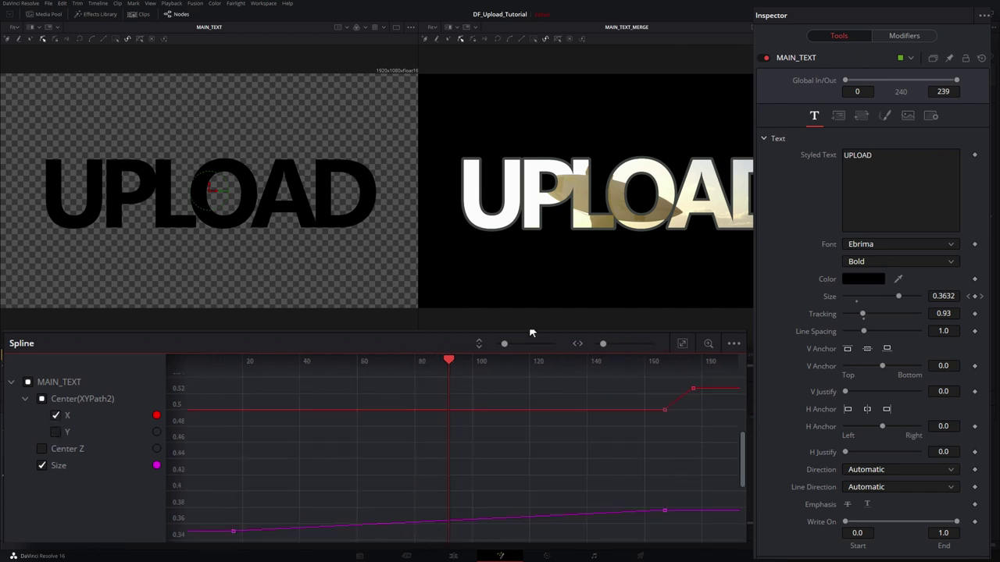
pyautogui.click(42, 466)
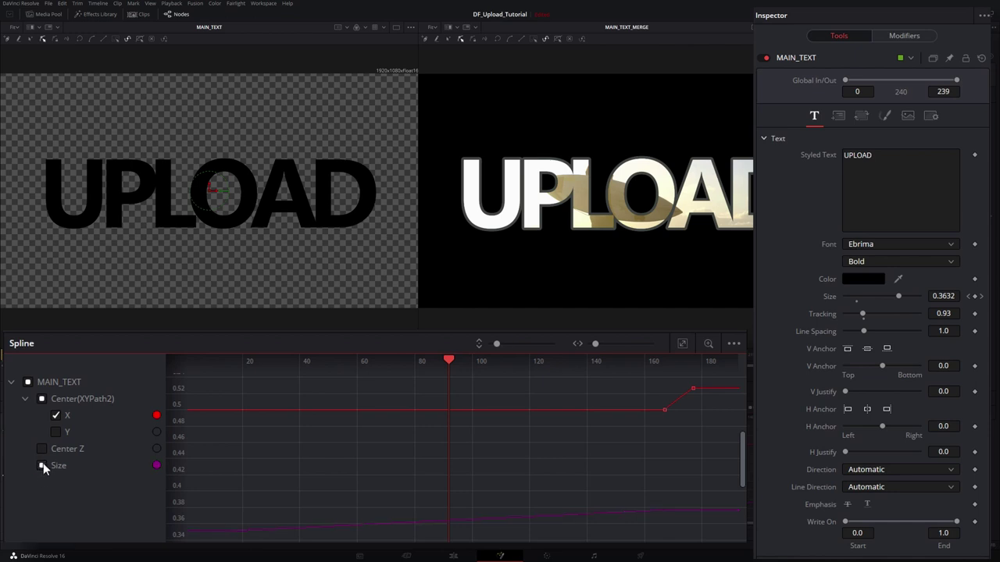
pyautogui.click(680, 344)
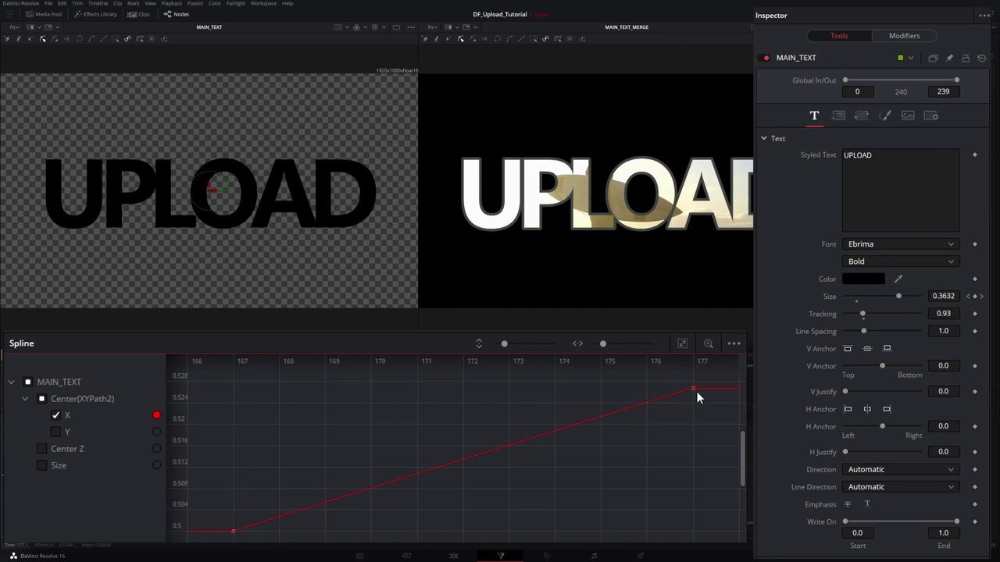
pyautogui.press('space')
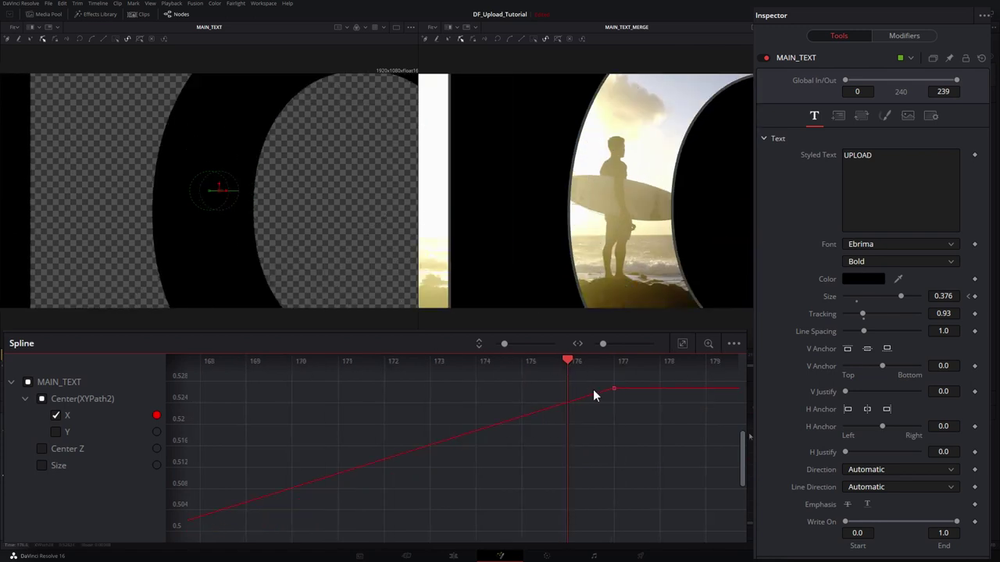
pyautogui.click(614, 389)
pyautogui.moveTo(614, 396); pyautogui.dragTo(612, 535)
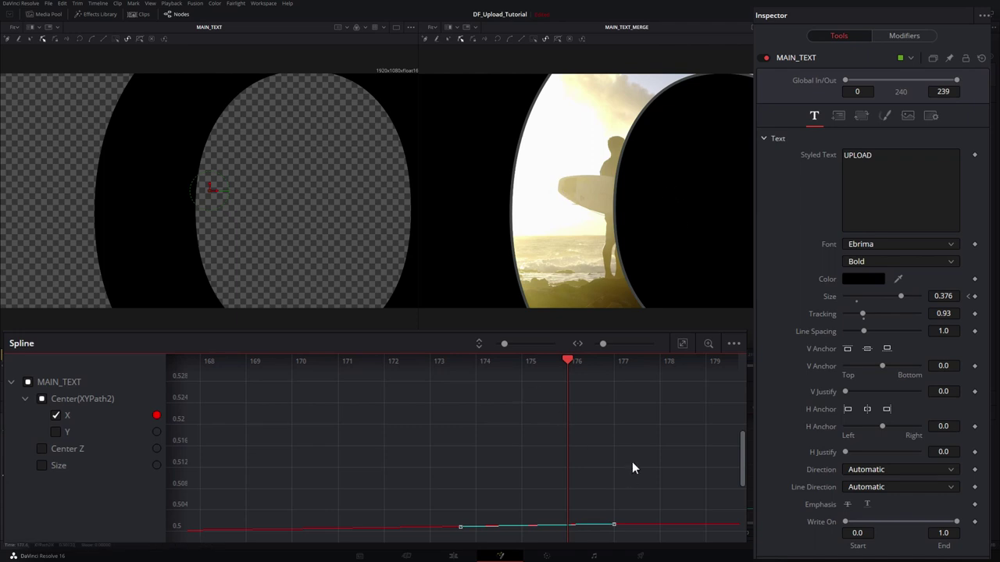
pyautogui.hotkey('ctrl', 'z')
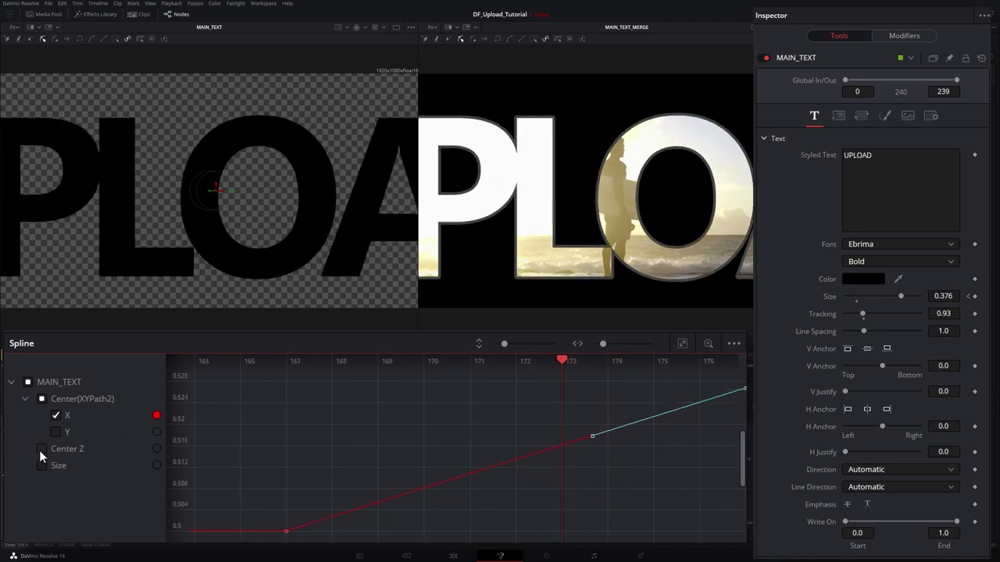
# - Isolate the Center Z curve, try its Layout slider, and scrub frames 167 to 174
pyautogui.click(41, 450)
pyautogui.click(56, 417)
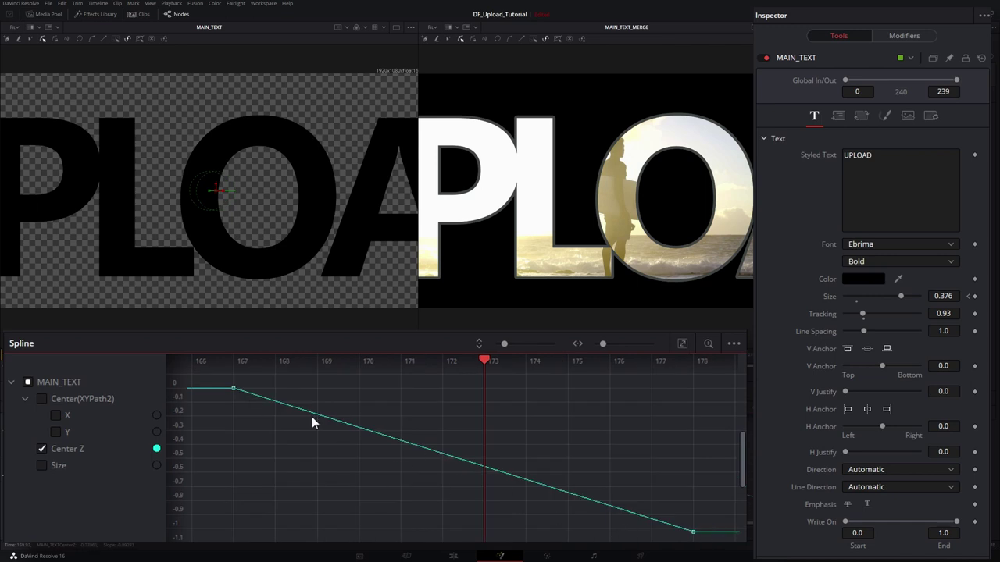
pyautogui.click(838, 116)
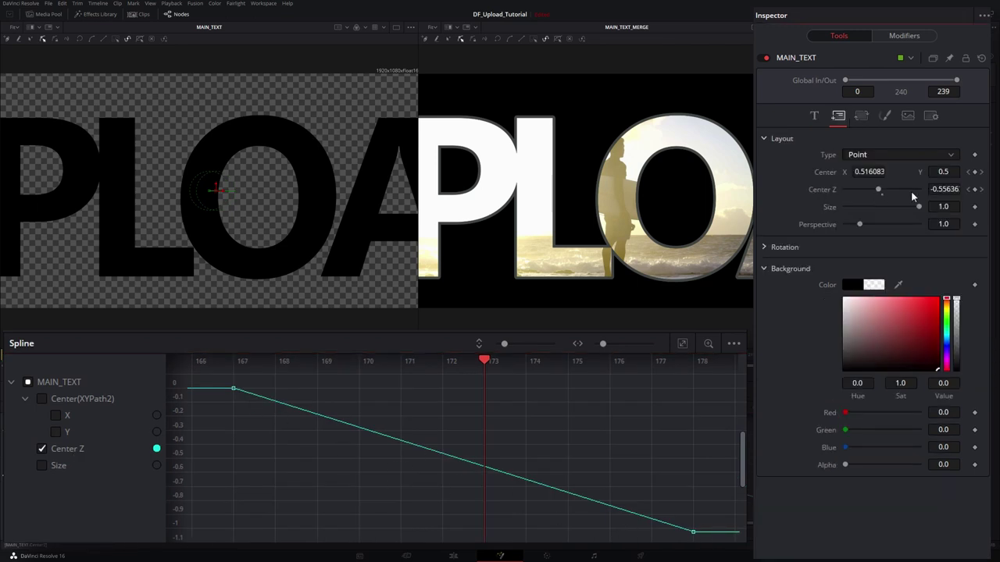
pyautogui.moveTo(878, 194)
pyautogui.mouseDown()
pyautogui.moveTo(904, 194)
pyautogui.moveTo(879, 194)
pyautogui.mouseUp()
pyautogui.click(242, 367)
pyautogui.moveTo(242, 367); pyautogui.dragTo(688, 373)
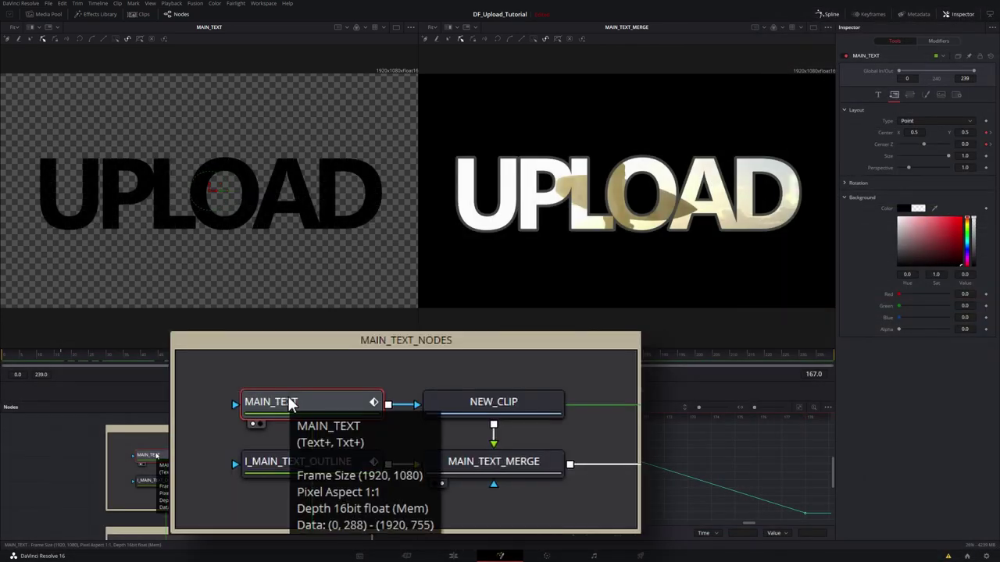
# - Load I_MAIN_TEXT_OUTLINE into viewer 2 and zoom in, showing its White Solid Fill shading element
pyautogui.press('2')
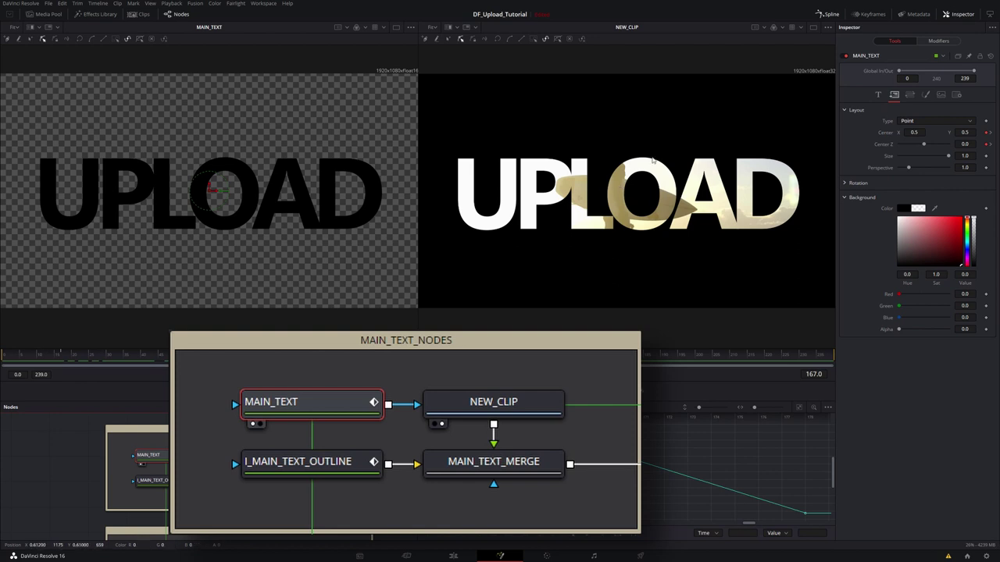
pyautogui.moveTo(178, 359); pyautogui.dragTo(590, 438)
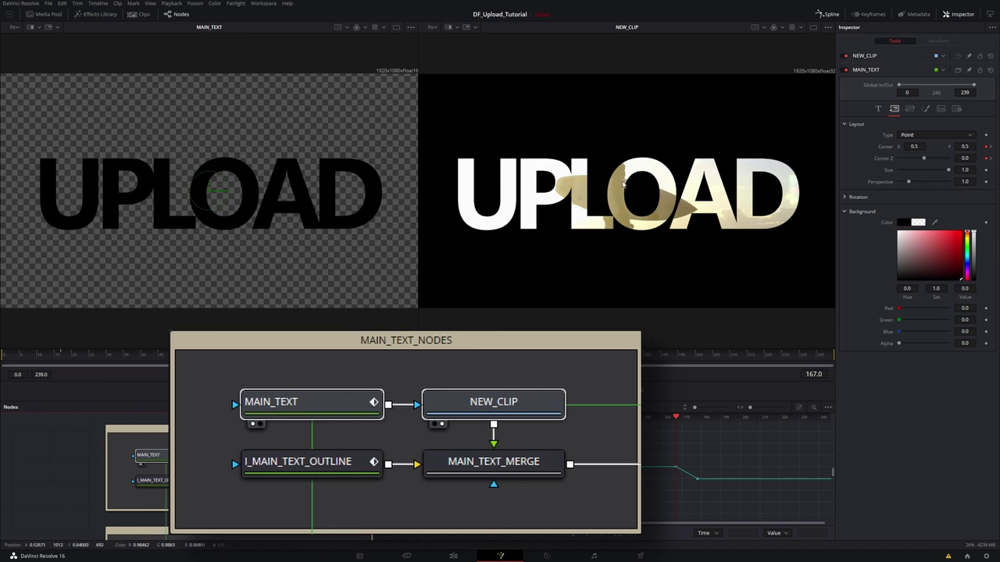
pyautogui.click(304, 438)
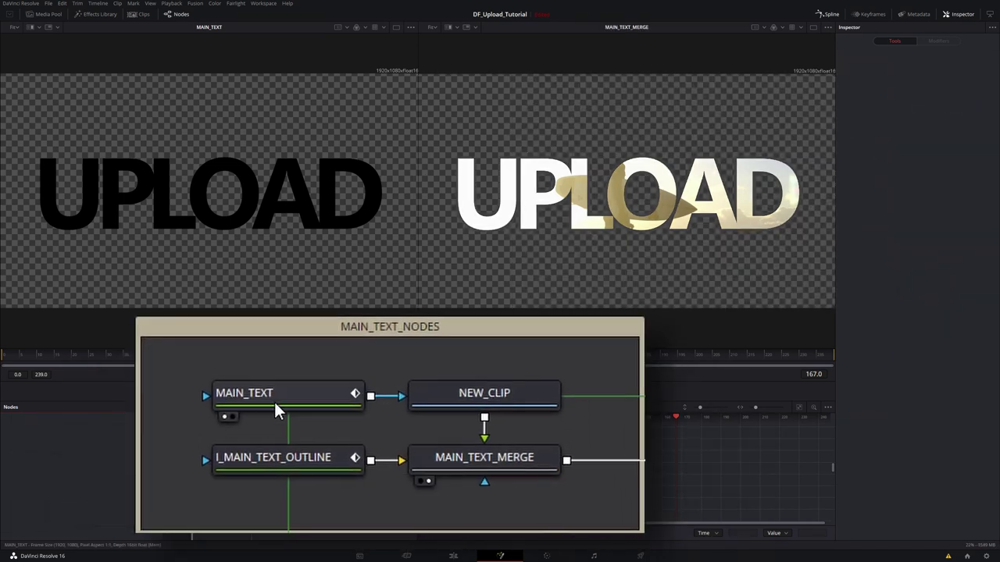
pyautogui.click(274, 458)
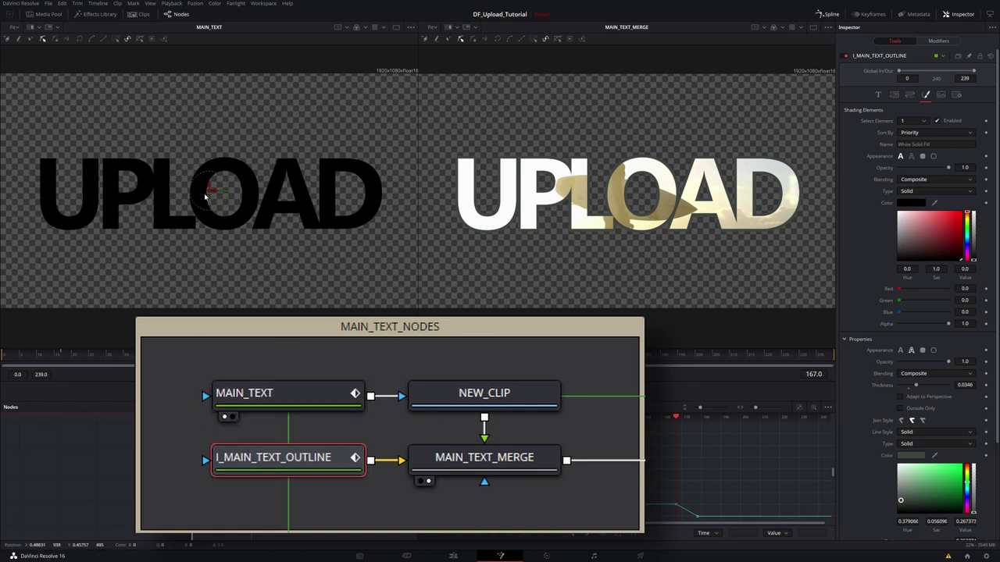
pyautogui.press('2')
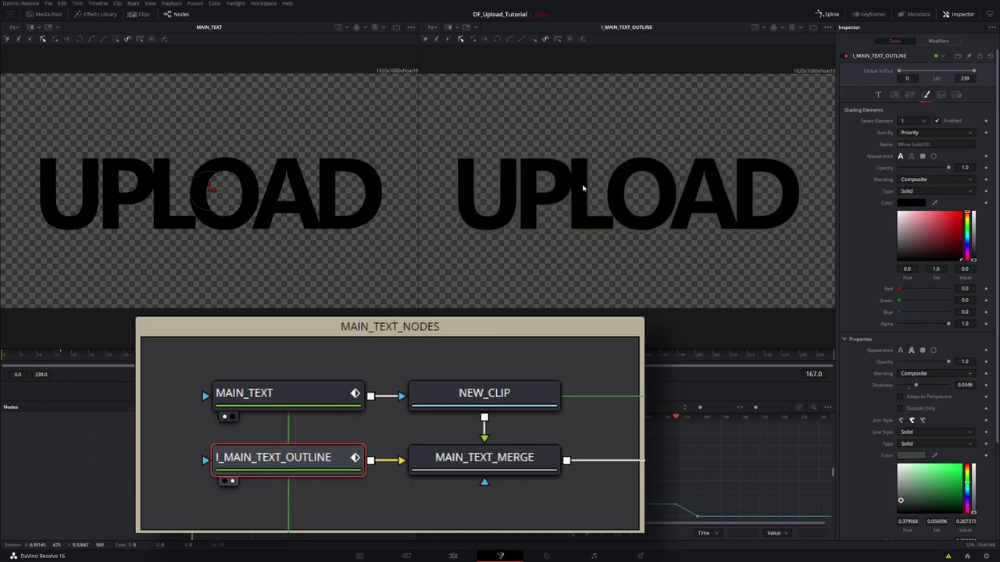
pyautogui.scroll(6, 594, 191)
pyautogui.scroll(6, 305, 156)
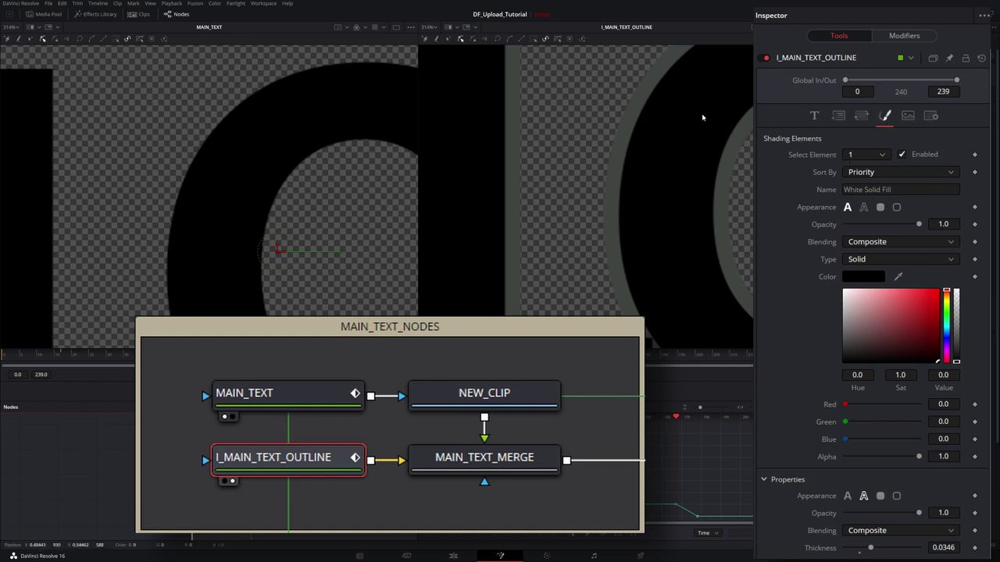
# - Switch the outline node to its Red Outline shading element and try, then undo, a thicker outline
pyautogui.click(883, 155)
pyautogui.click(854, 183)
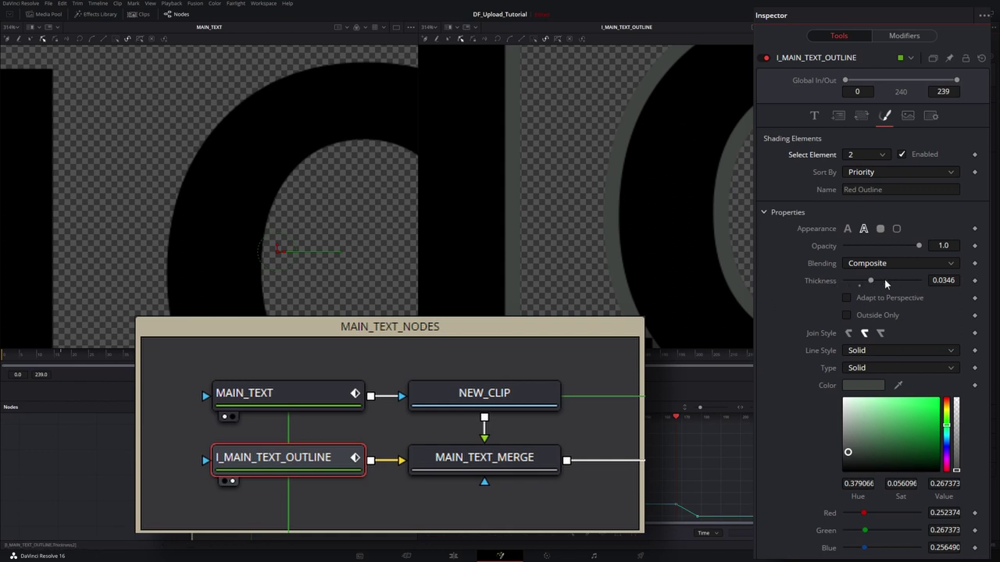
pyautogui.moveTo(872, 285)
pyautogui.mouseDown()
pyautogui.moveTo(906, 281)
pyautogui.moveTo(860, 284)
pyautogui.moveTo(877, 287)
pyautogui.mouseUp()
pyautogui.hotkey('ctrl', 'z')
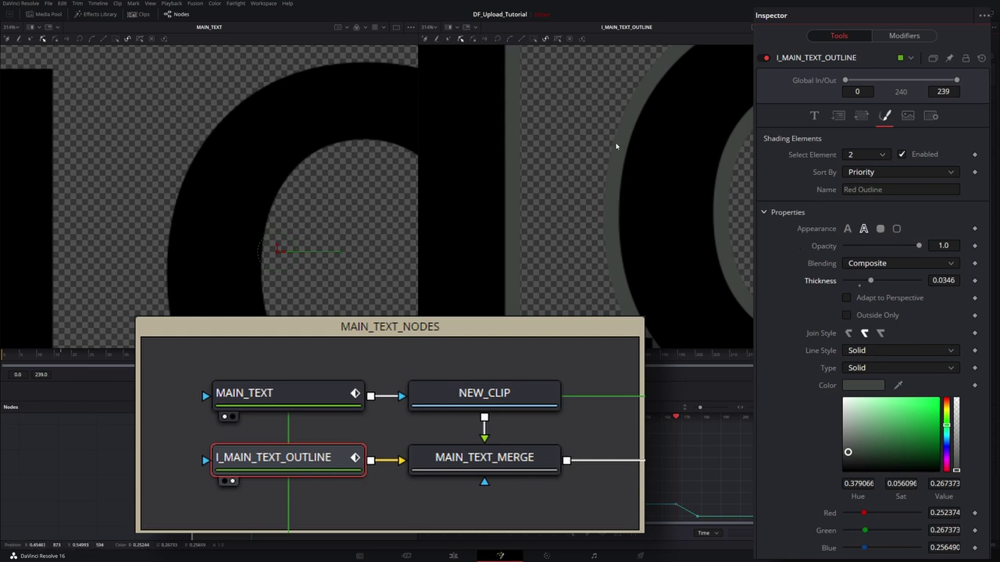
# - In MAIN_TEXT's Text settings, shrink the UPLOAD size to about 0.2953
pyautogui.click(265, 395)
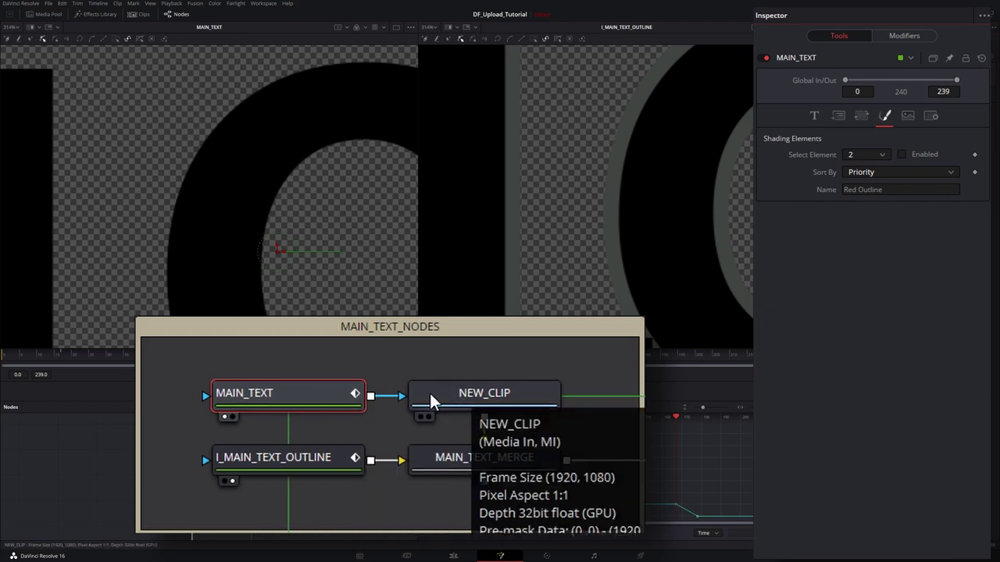
pyautogui.click(288, 455)
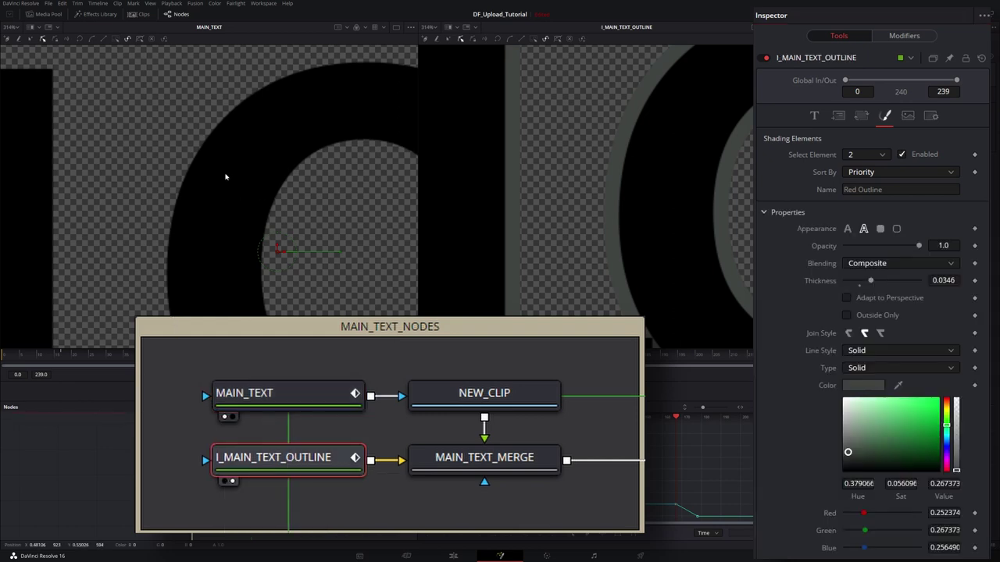
pyautogui.click(269, 393)
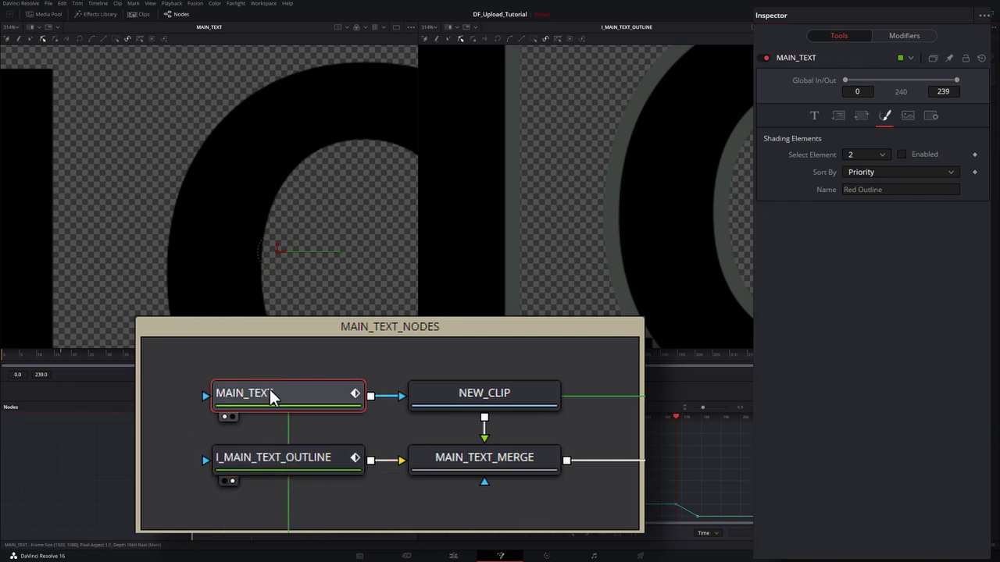
pyautogui.click(813, 115)
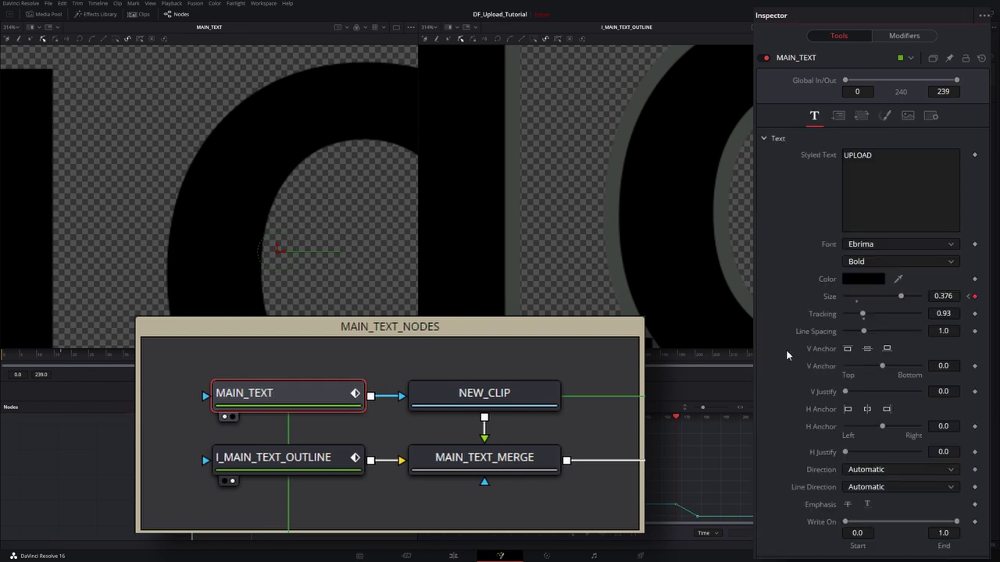
pyautogui.moveTo(898, 297)
pyautogui.mouseDown()
pyautogui.moveTo(881, 294)
pyautogui.moveTo(885, 311)
pyautogui.mouseUp()
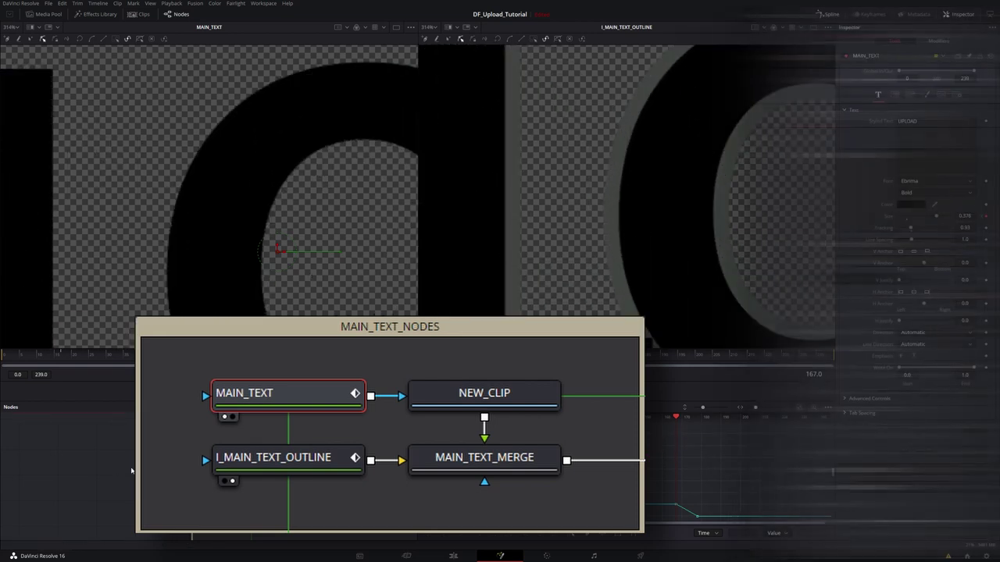
# - View MAIN_TEXT_MERGE, then MASK_FOR_WIPE, in the right viewer and scrub to frame 86 mid-wipe
pyautogui.moveTo(487, 445); pyautogui.dragTo(623, 230)
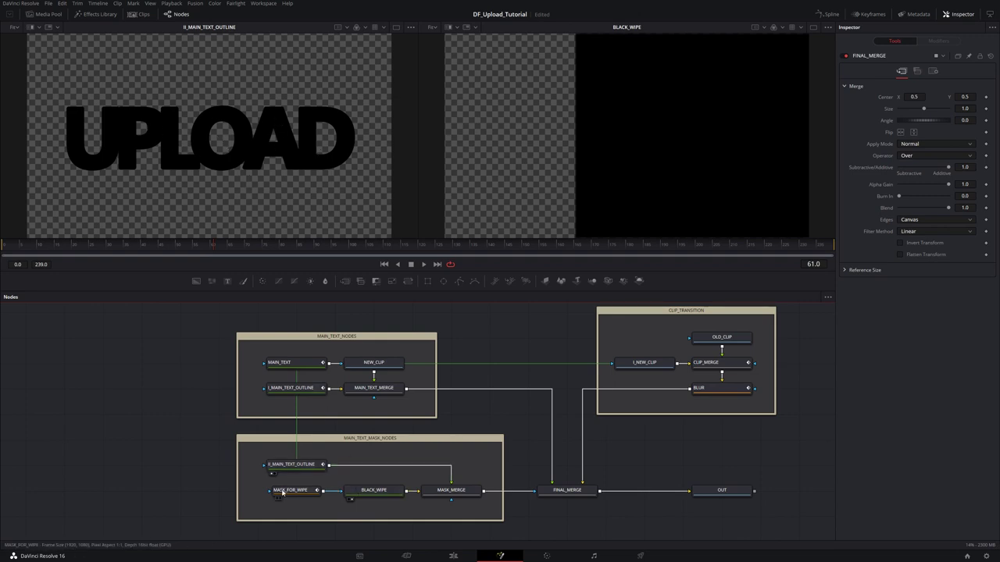
pyautogui.moveTo(287, 494); pyautogui.dragTo(523, 206)
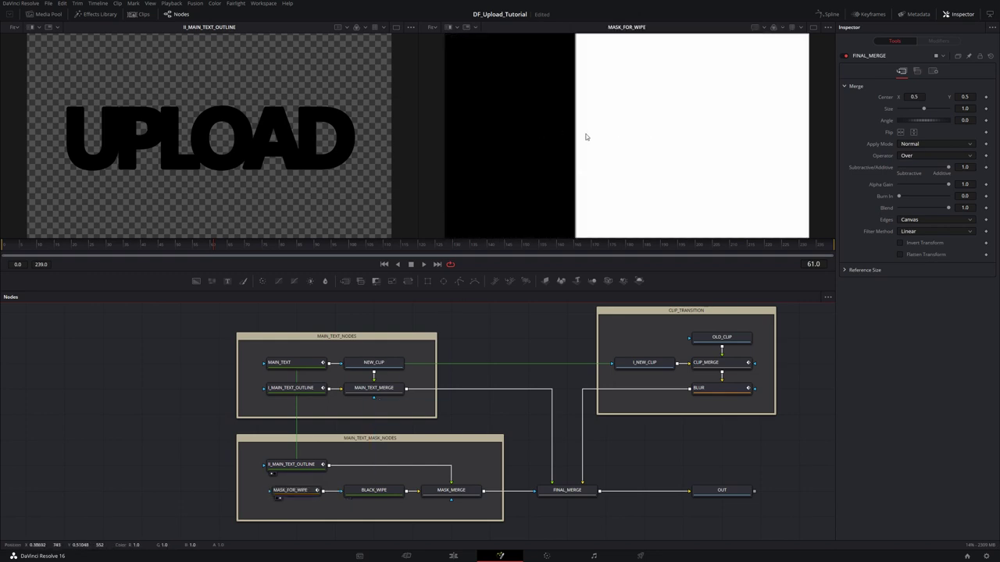
pyautogui.moveTo(398, 255); pyautogui.dragTo(303, 247)
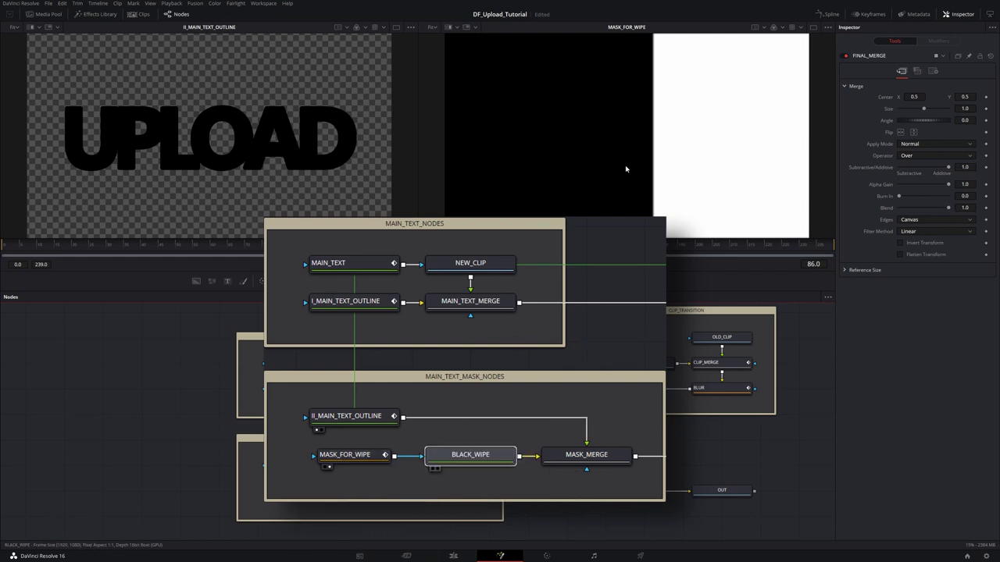
# - Show BLACK_WIPE, then MASK_MERGE, in the right viewer and check I_MAIN_TEXT_OUTLINE's shading
pyautogui.moveTo(637, 145); pyautogui.dragTo(635, 141)
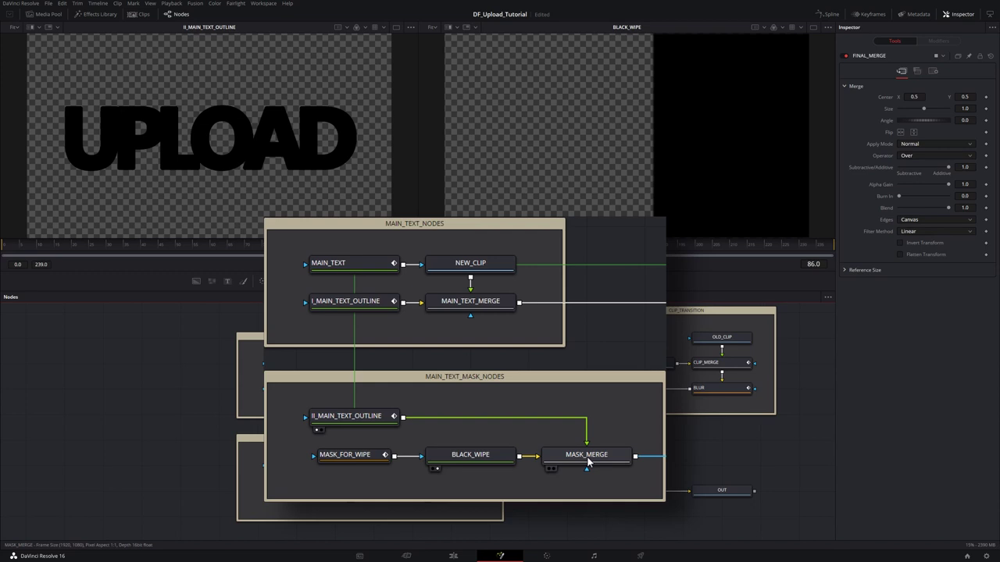
pyautogui.moveTo(588, 463); pyautogui.dragTo(595, 146)
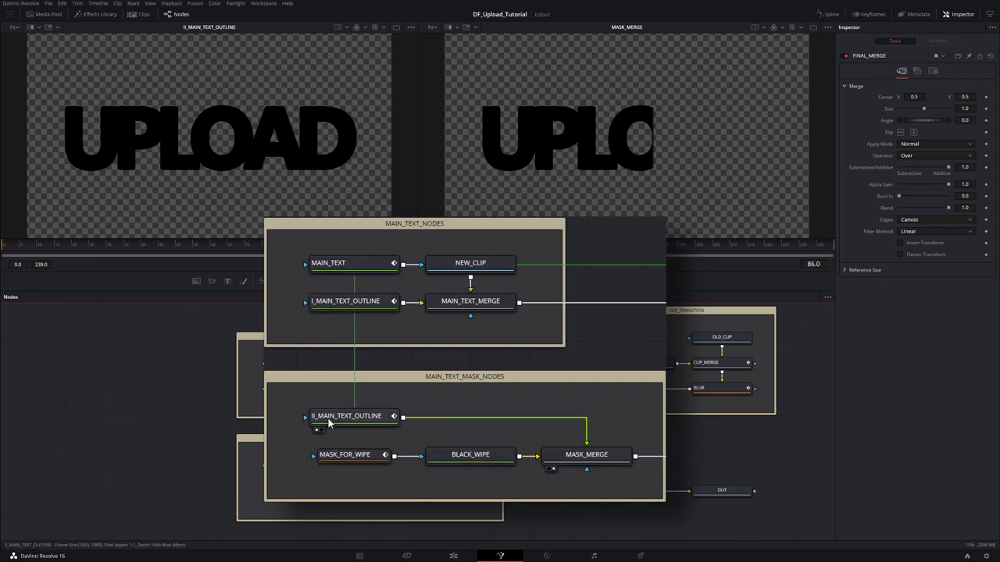
pyautogui.click(337, 306)
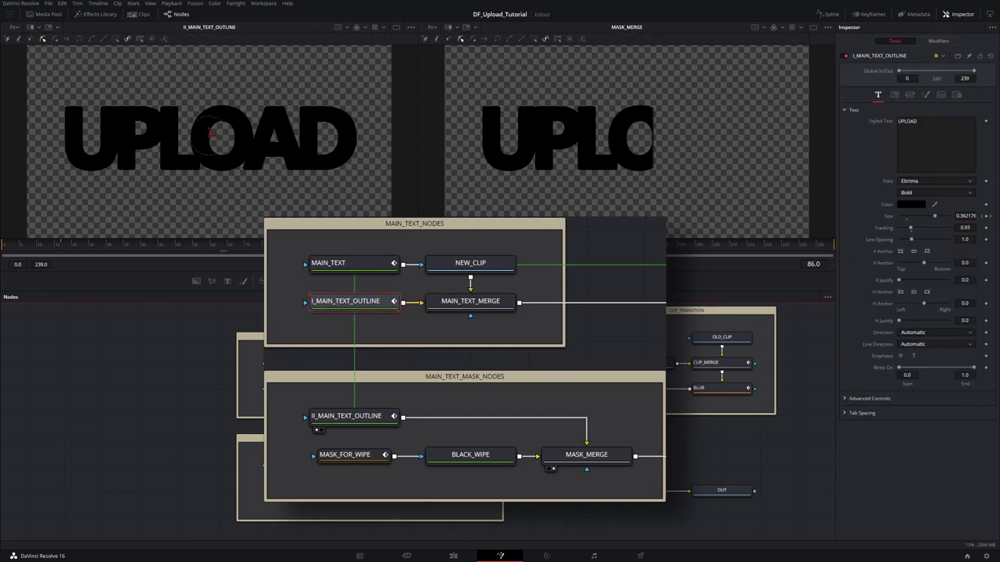
pyautogui.click(894, 134)
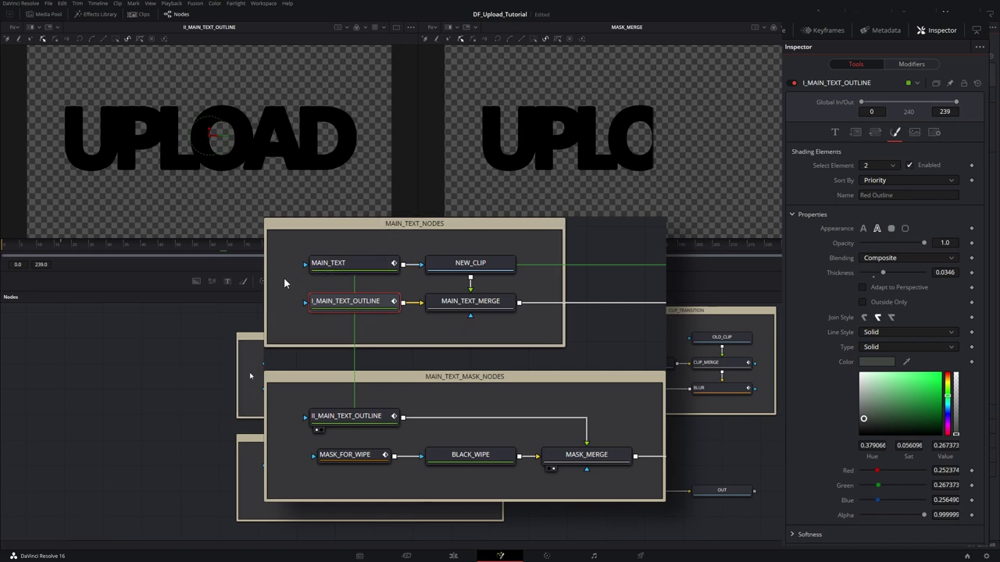
# - Review MAIN_TEXT's shading, then inspect II_MAIN_TEXT_OUTLINE's text settings (UPLOAD, Ebrima Bold)
pyautogui.click(351, 267)
pyautogui.click(895, 132)
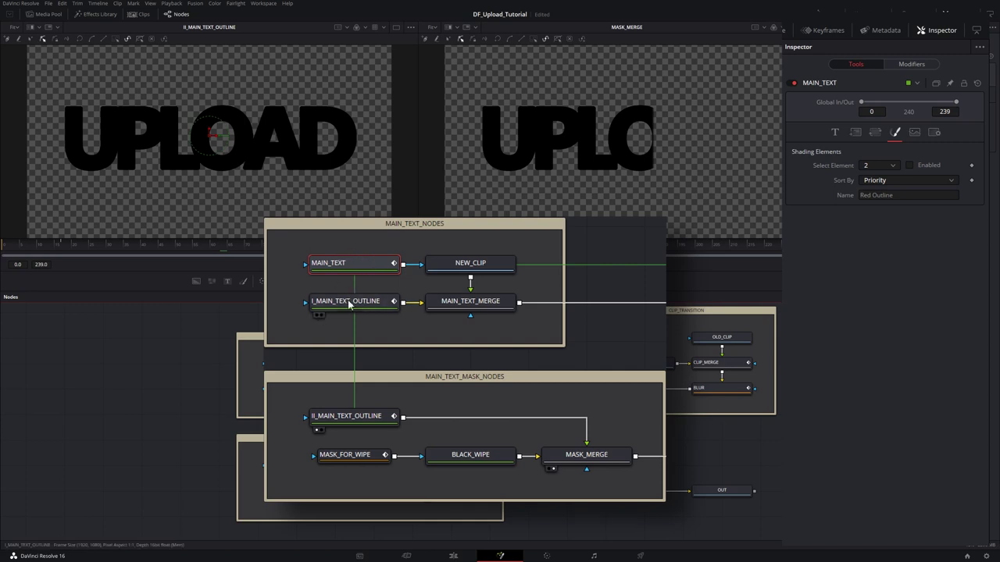
pyautogui.click(358, 420)
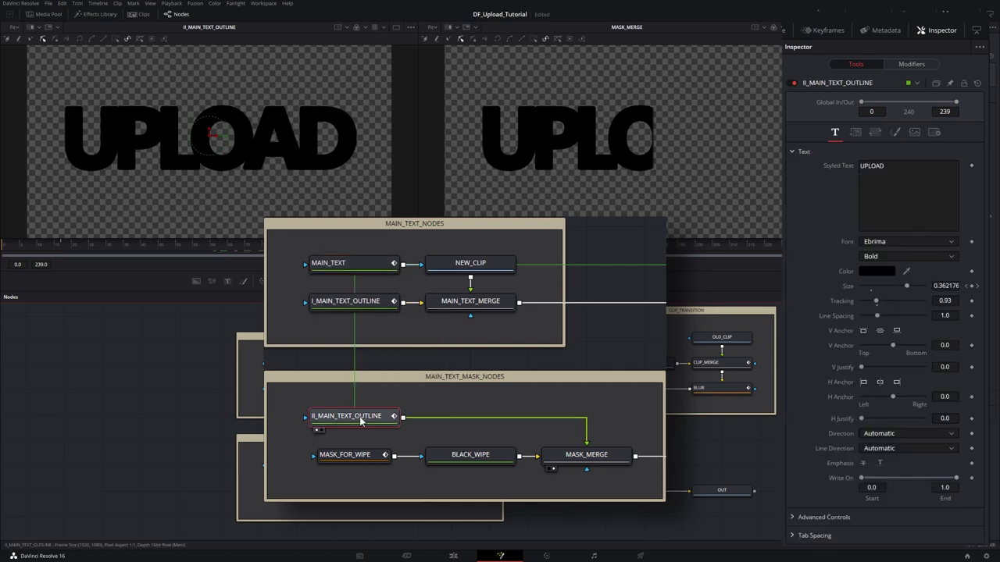
# - Compare the shading colour values of the upper and lower outline text nodes
pyautogui.click(894, 132)
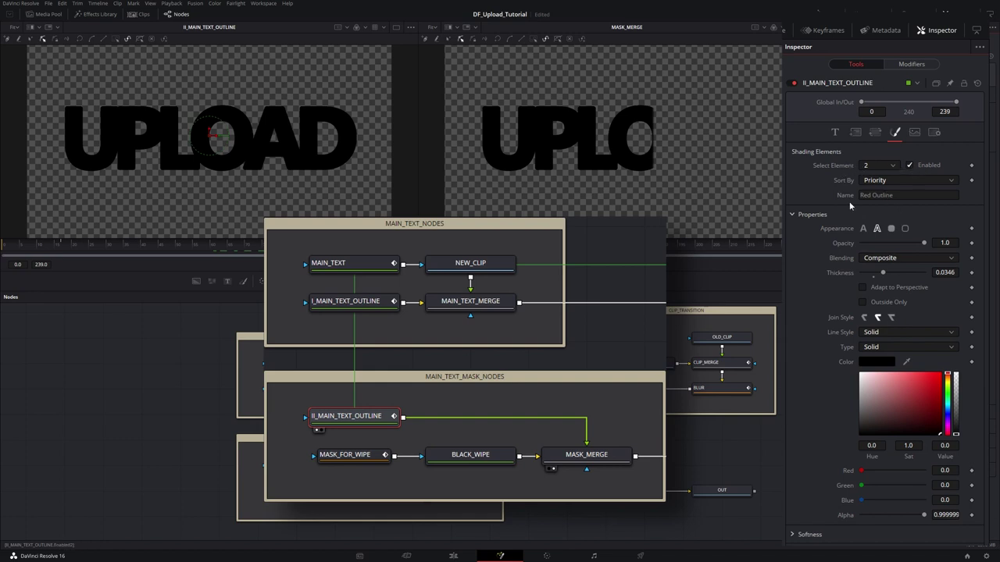
pyautogui.click(360, 303)
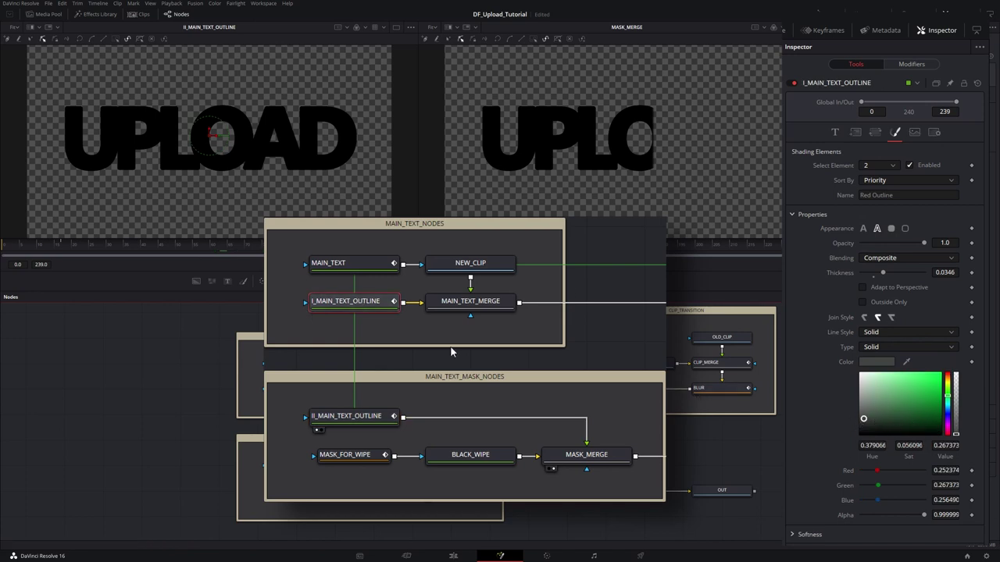
pyautogui.click(369, 421)
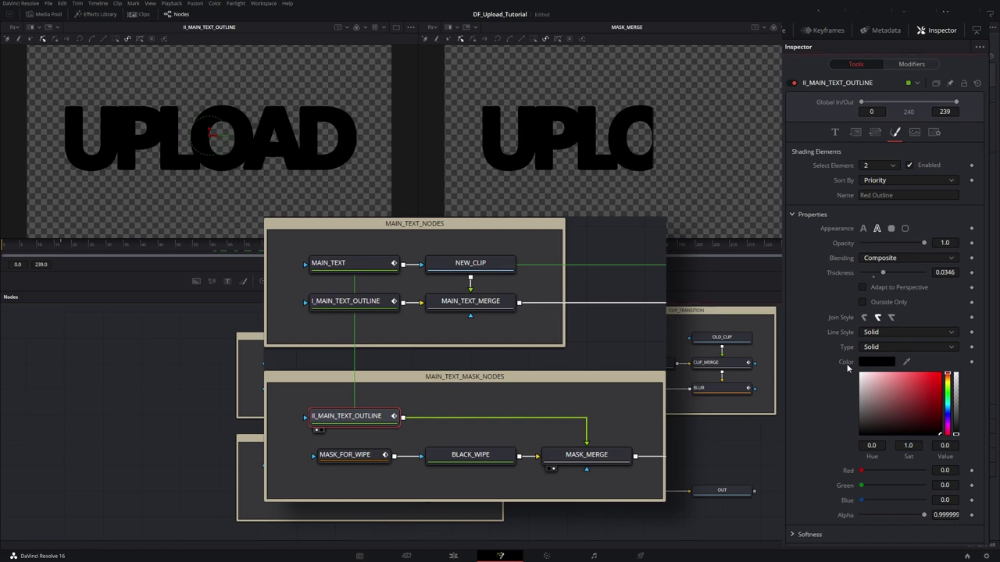
# - Check the Blending and Red right-click options without changing them, then show MASK_FOR_WIPE's rectangle settings
pyautogui.rightClick(842, 264)
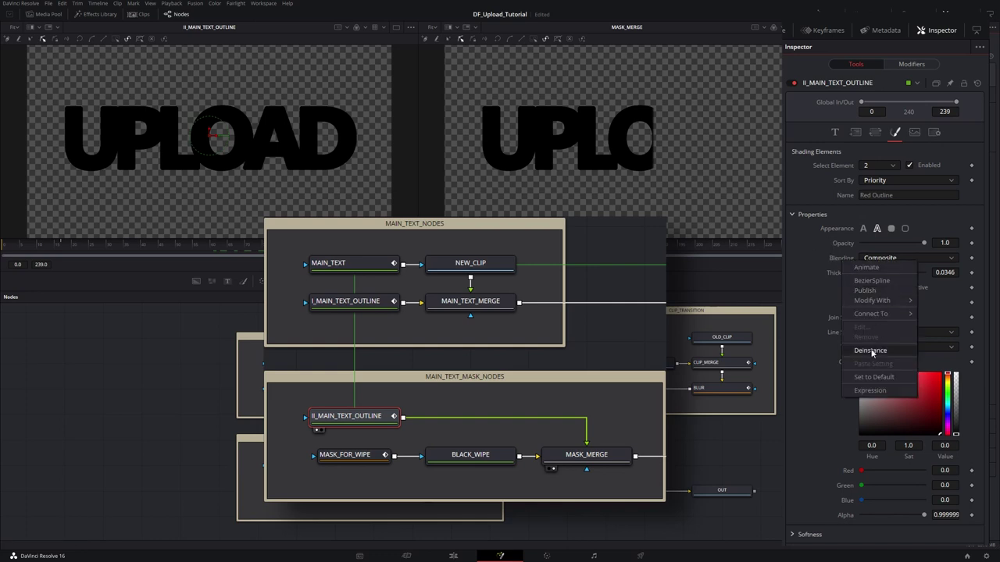
pyautogui.click(814, 357)
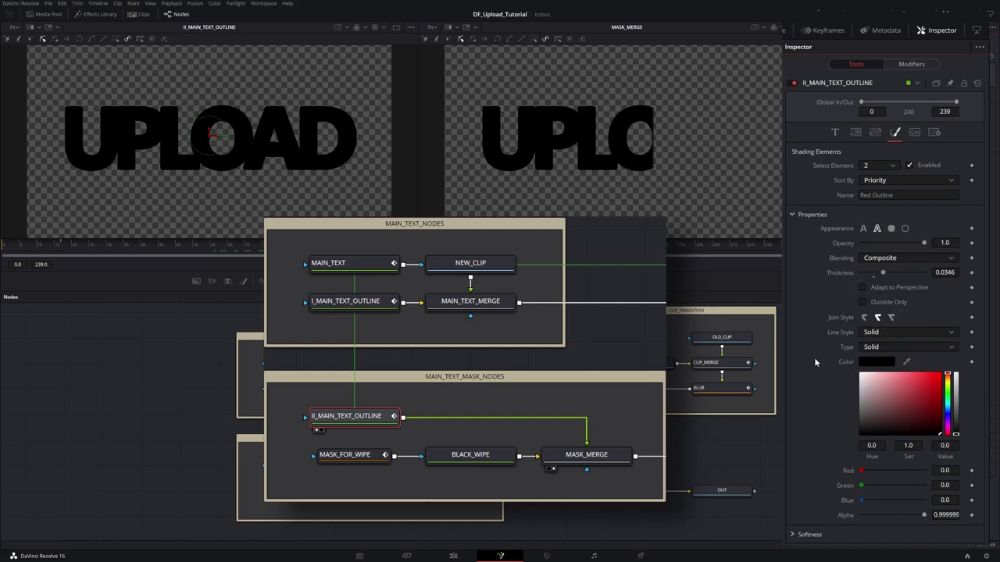
pyautogui.rightClick(850, 478)
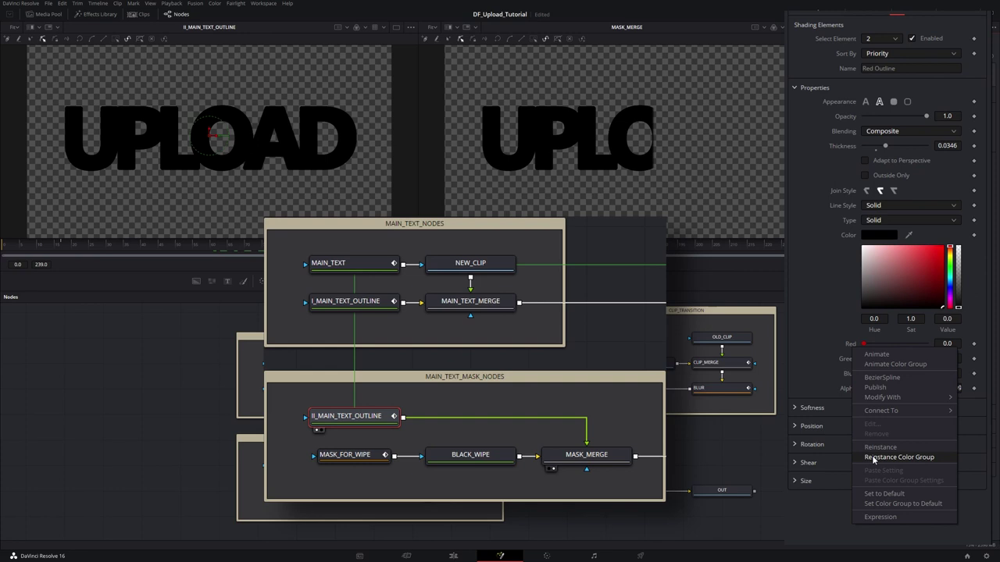
pyautogui.click(830, 346)
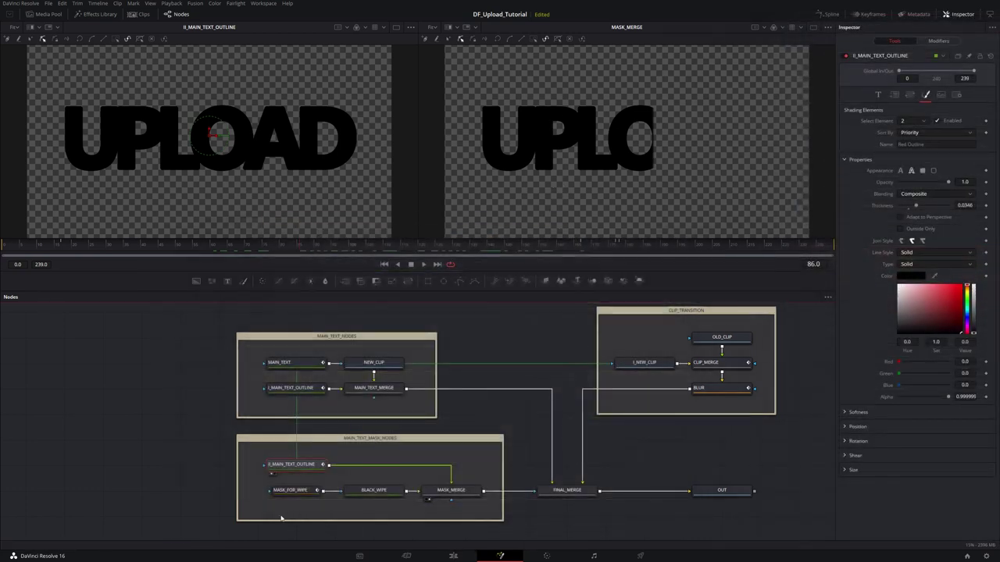
pyautogui.click(290, 491)
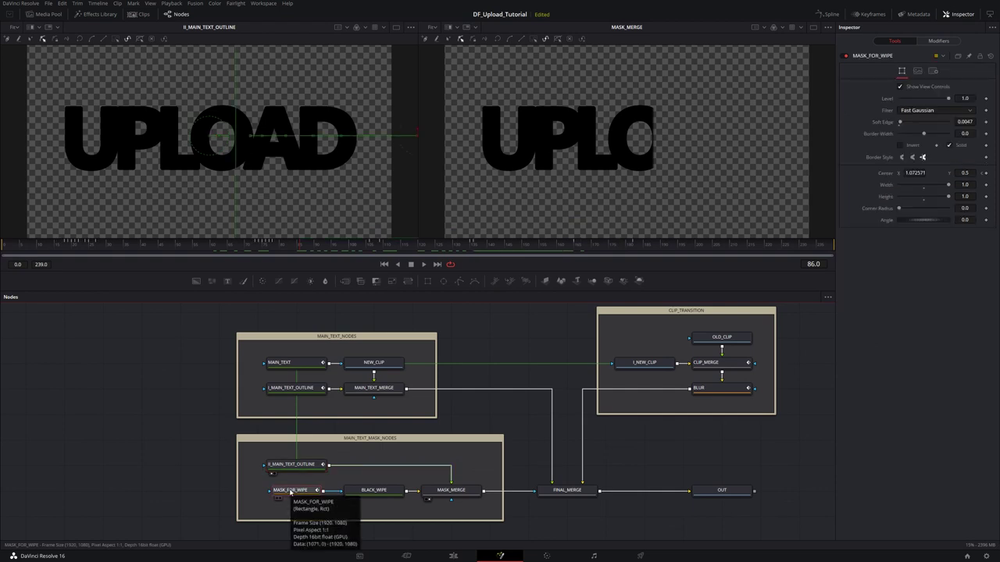
# - Show MASK_FOR_WIPE's Center X curve in the Spline editor, scrub, and play the wipe to frame 208
pyautogui.click(829, 14)
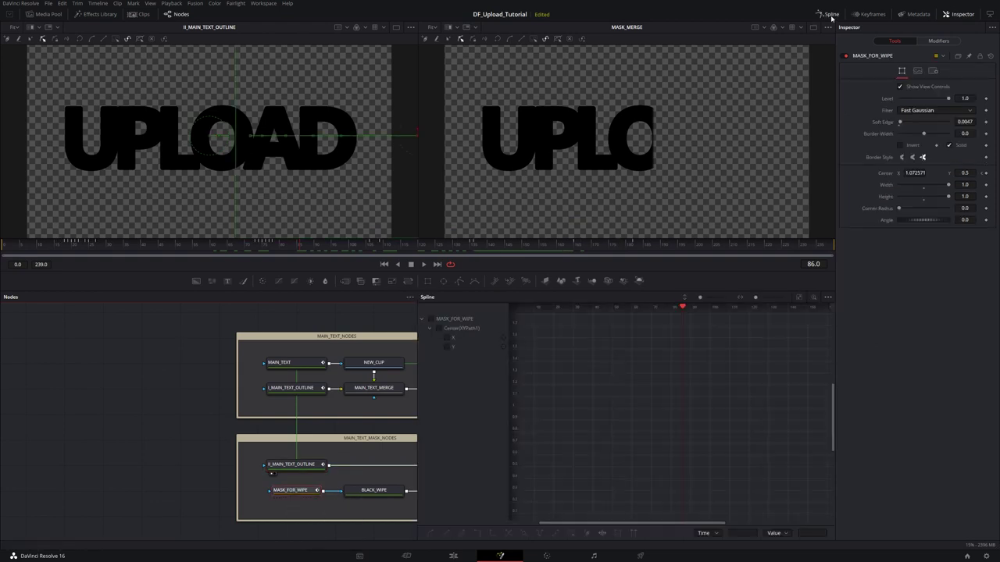
pyautogui.click(58, 253)
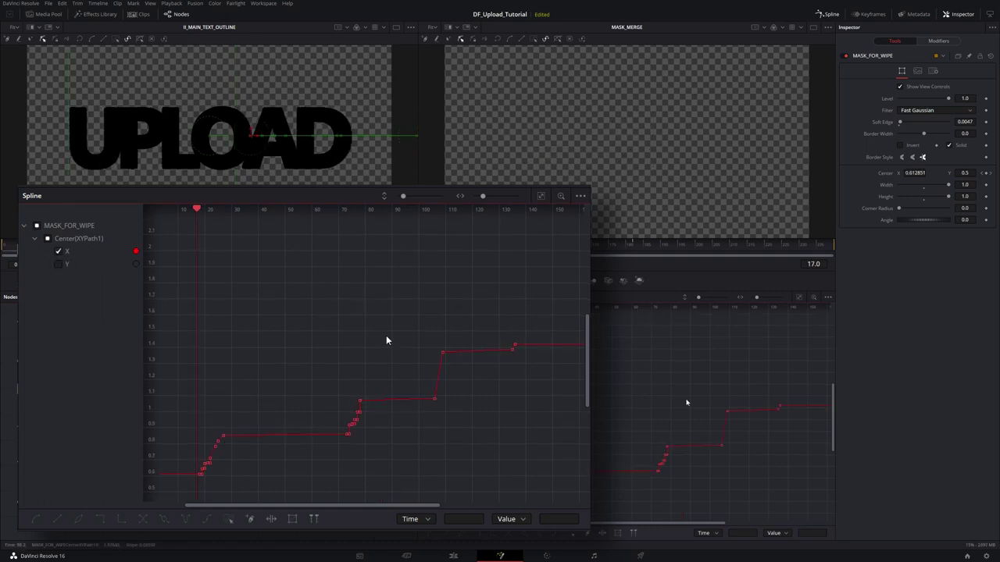
pyautogui.click(198, 211)
pyautogui.moveTo(197, 211); pyautogui.dragTo(544, 261)
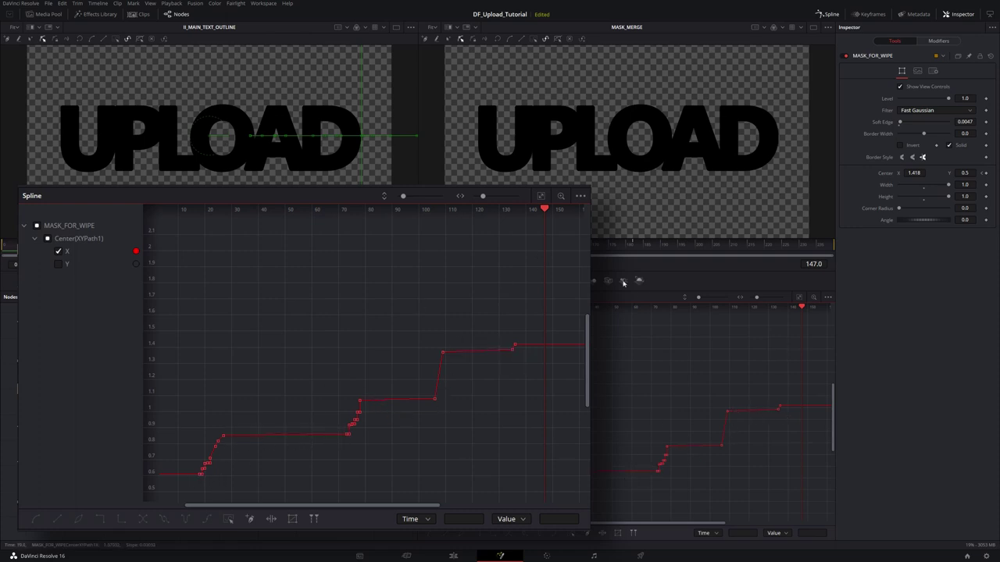
pyautogui.moveTo(353, 213); pyautogui.dragTo(214, 246)
pyautogui.press('space')
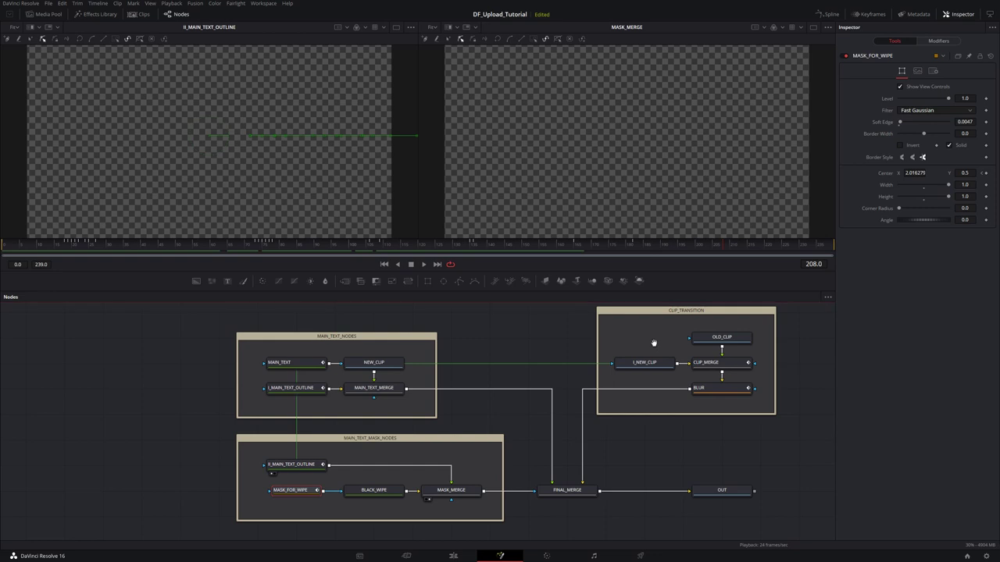
# - Show OLD_CLIP in the right viewer and NEW_CLIP in the left viewer
pyautogui.moveTo(654, 339); pyautogui.dragTo(392, 391)
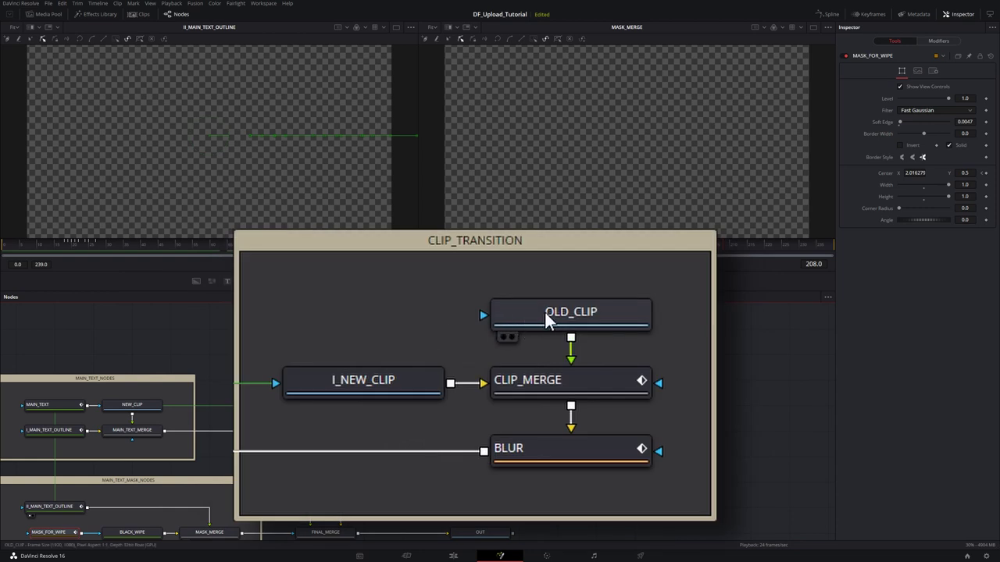
pyautogui.press('2')
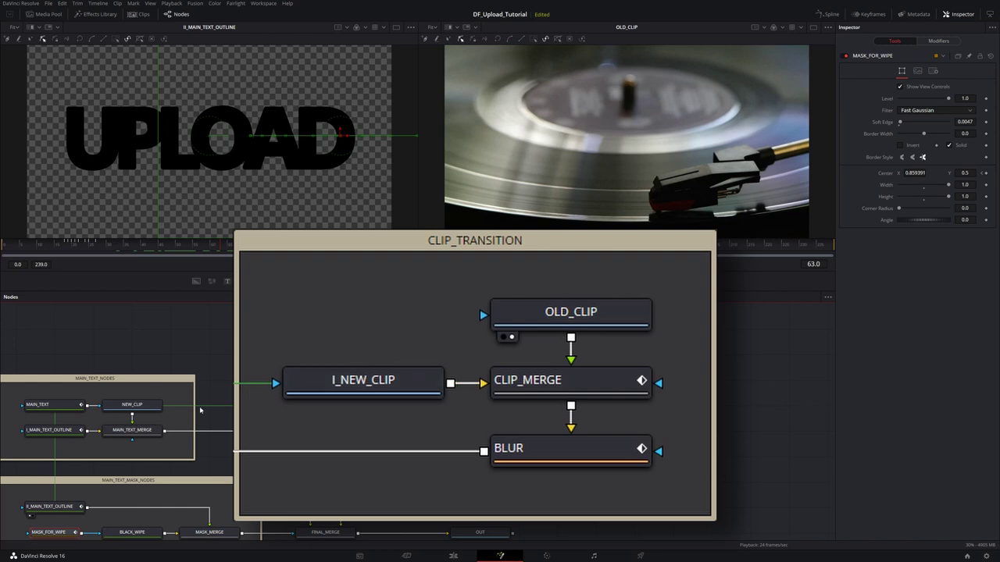
pyautogui.click(138, 406)
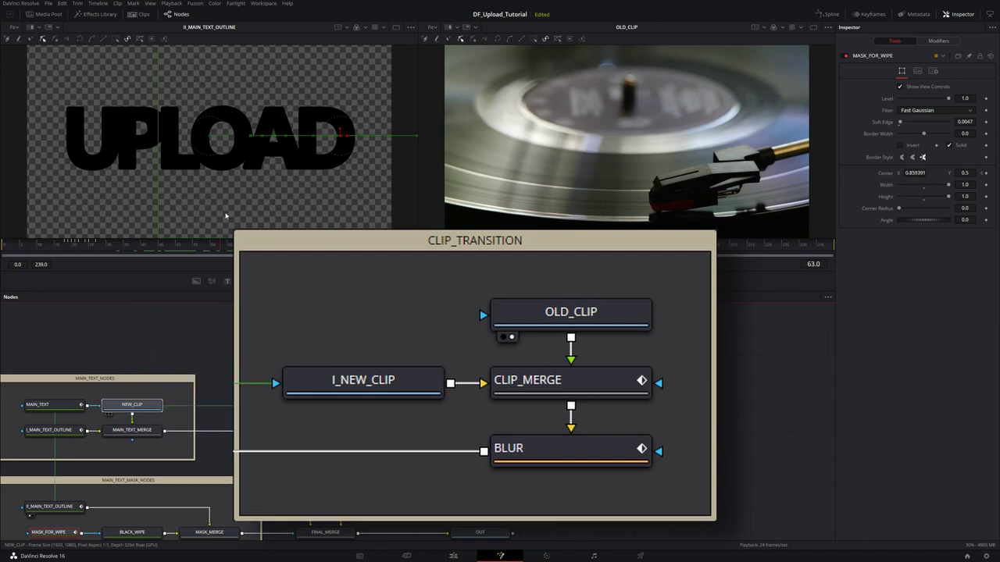
pyautogui.press('1')
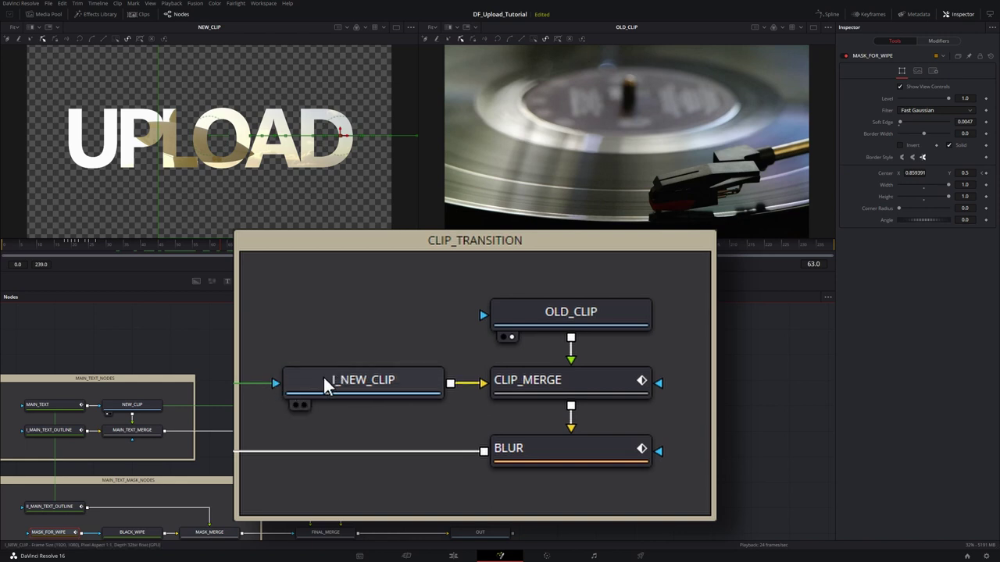
# - Preview the I_NEW_CLIP surfer footage, then load CLIP_MERGE's settings and Blend curve
pyautogui.moveTo(134, 407)
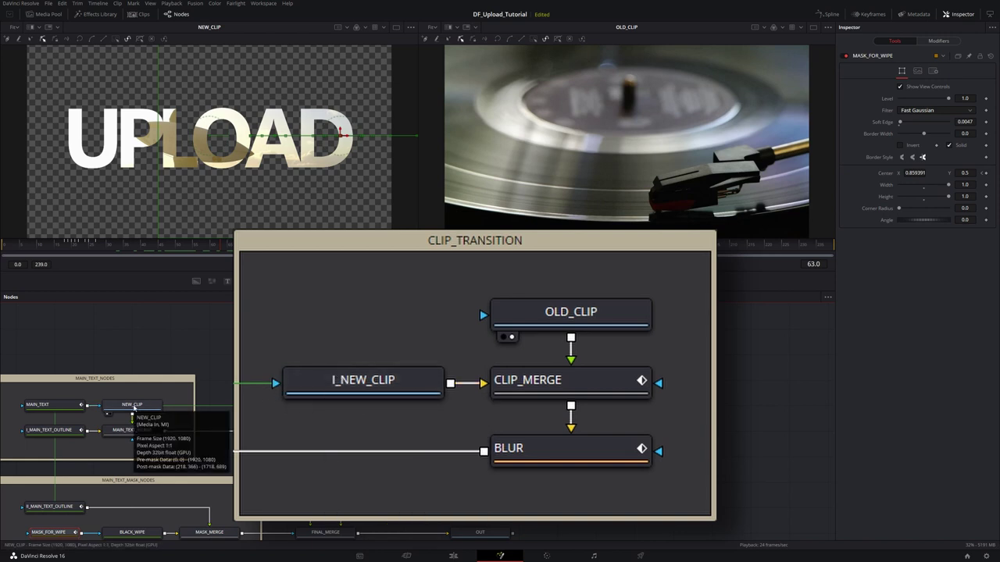
pyautogui.moveTo(342, 384)
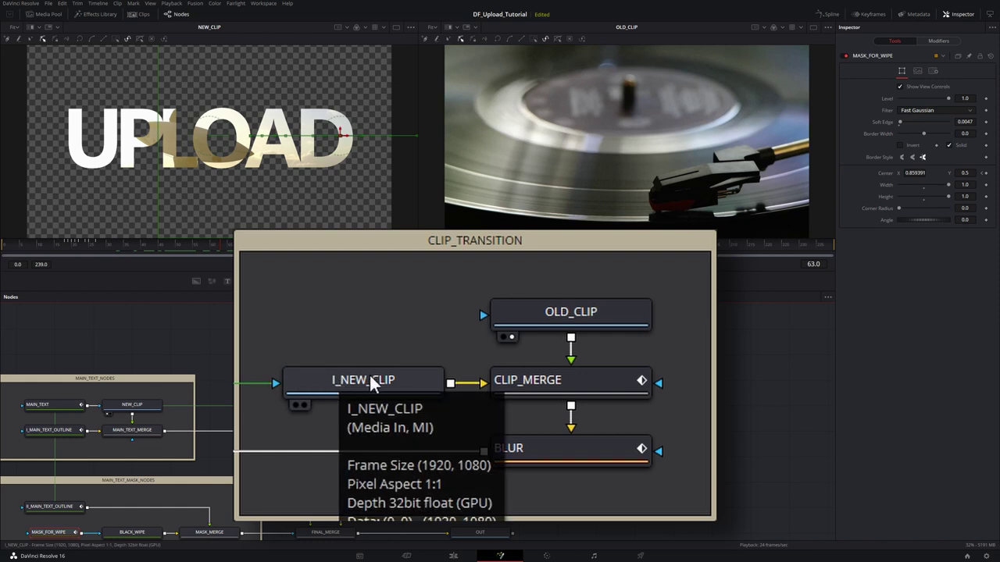
pyautogui.click(358, 384)
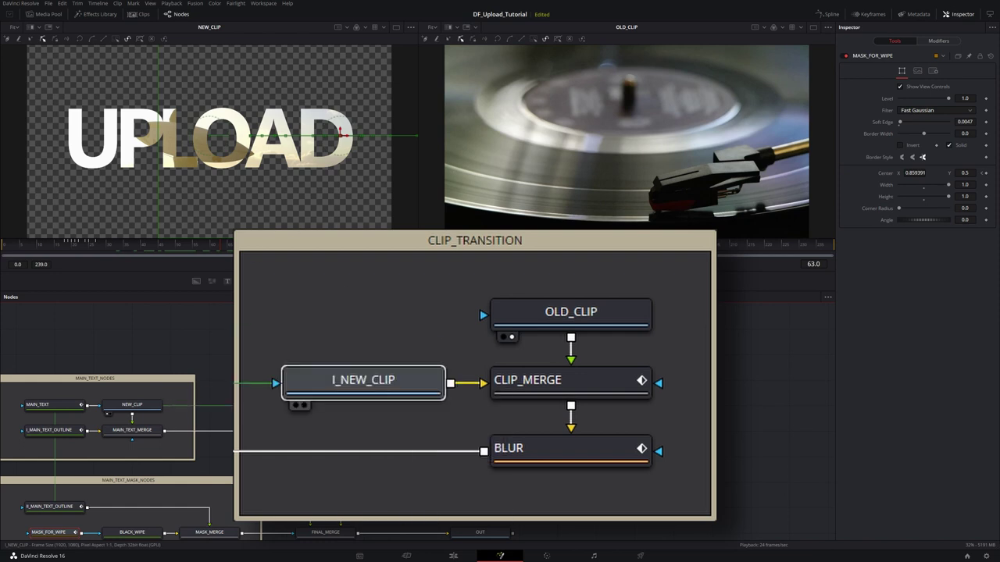
pyautogui.moveTo(295, 223); pyautogui.dragTo(296, 223)
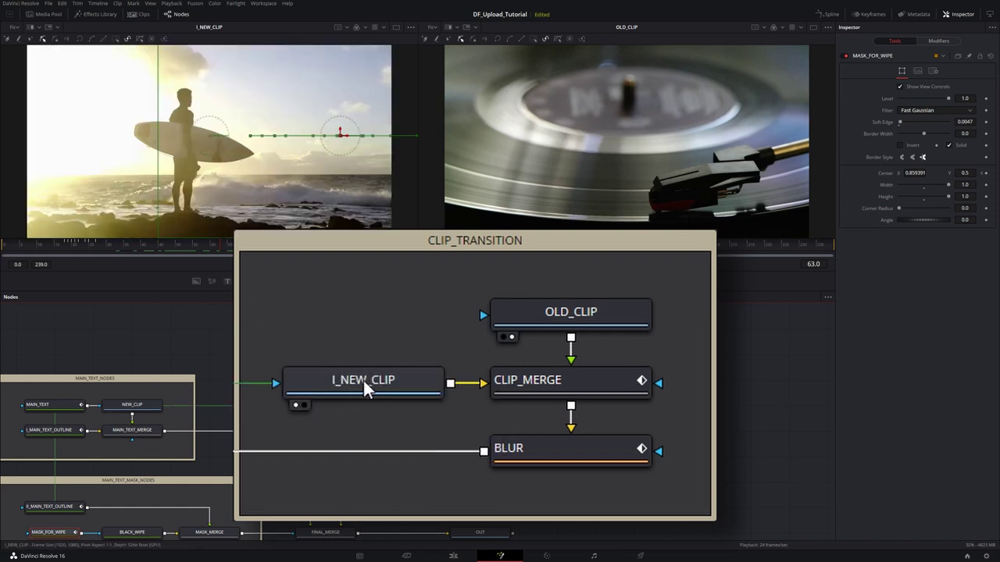
pyautogui.click(587, 386)
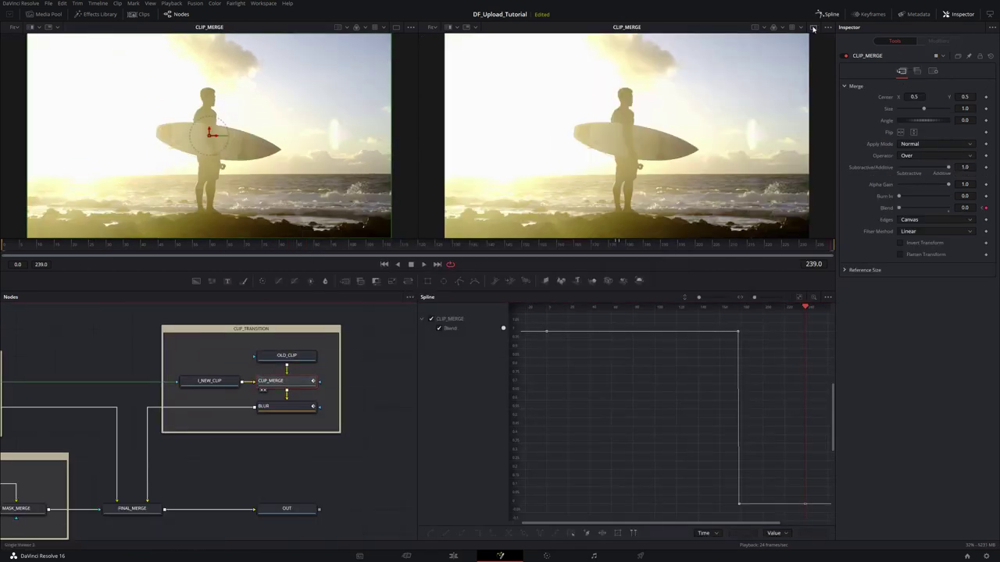
# - Enlarge the viewer and spline, preview the Blend mix, and play the transition from the start
pyautogui.click(813, 29)
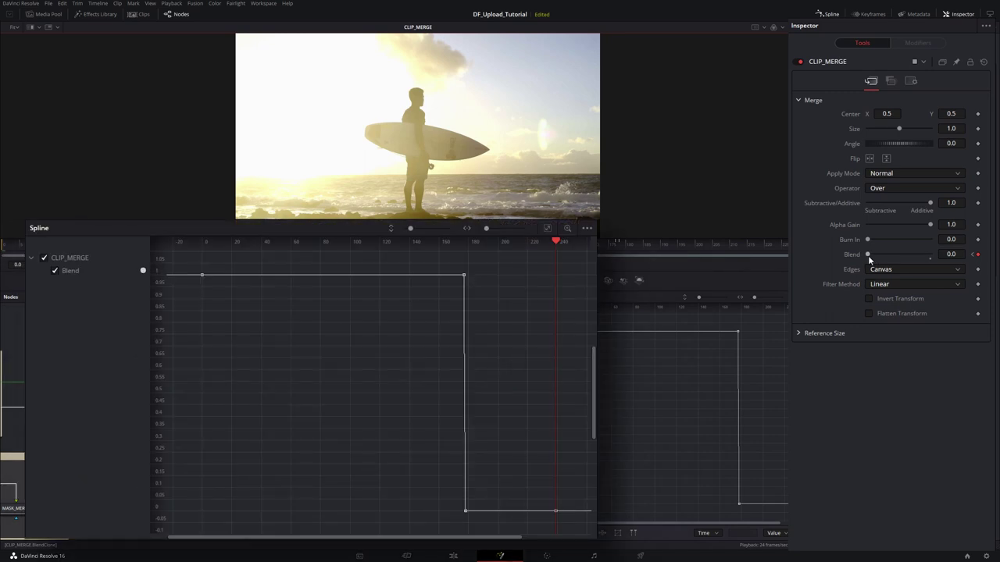
pyautogui.moveTo(868, 259)
pyautogui.mouseDown()
pyautogui.moveTo(931, 256)
pyautogui.moveTo(865, 264)
pyautogui.mouseUp()
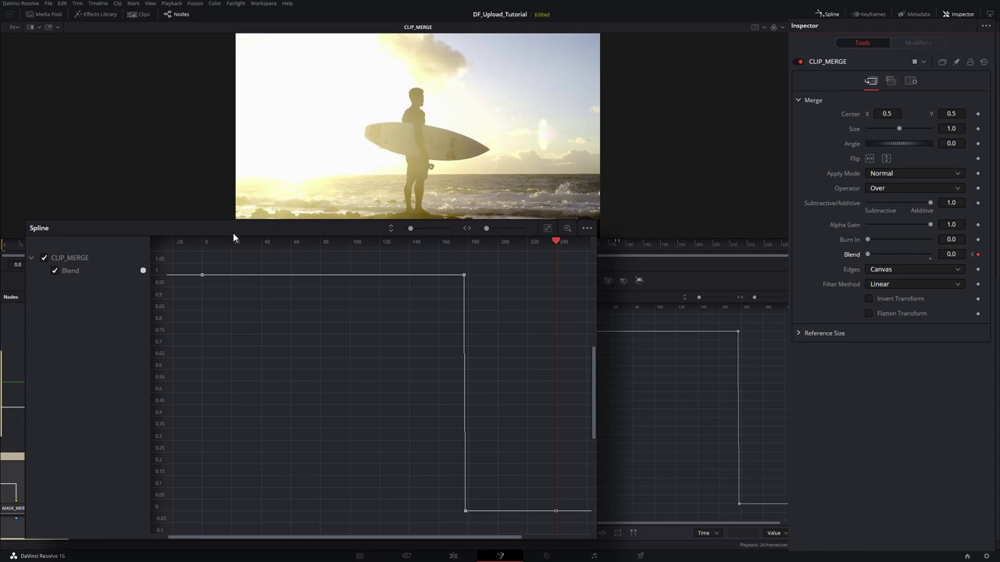
pyautogui.press('space')
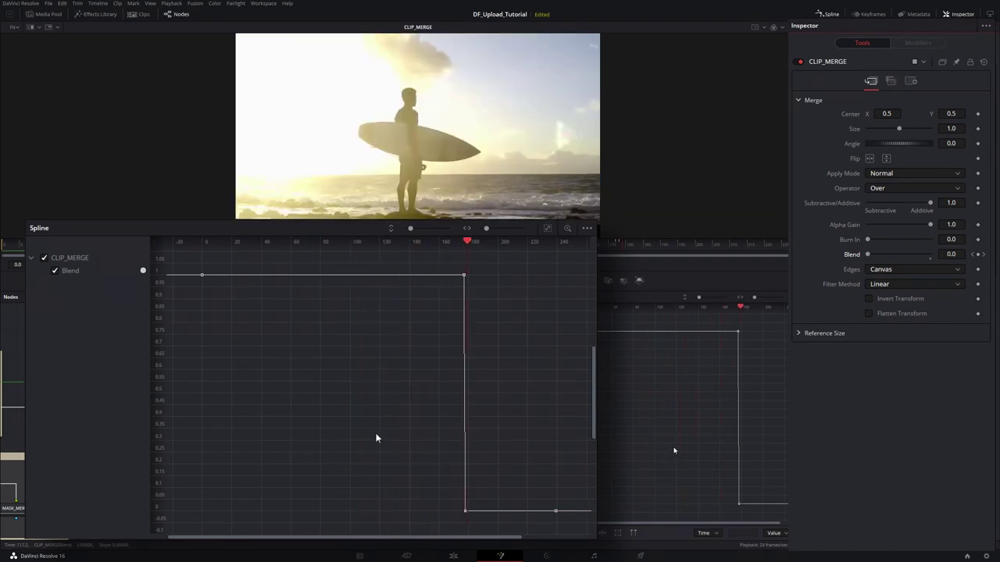
pyautogui.press('F4')
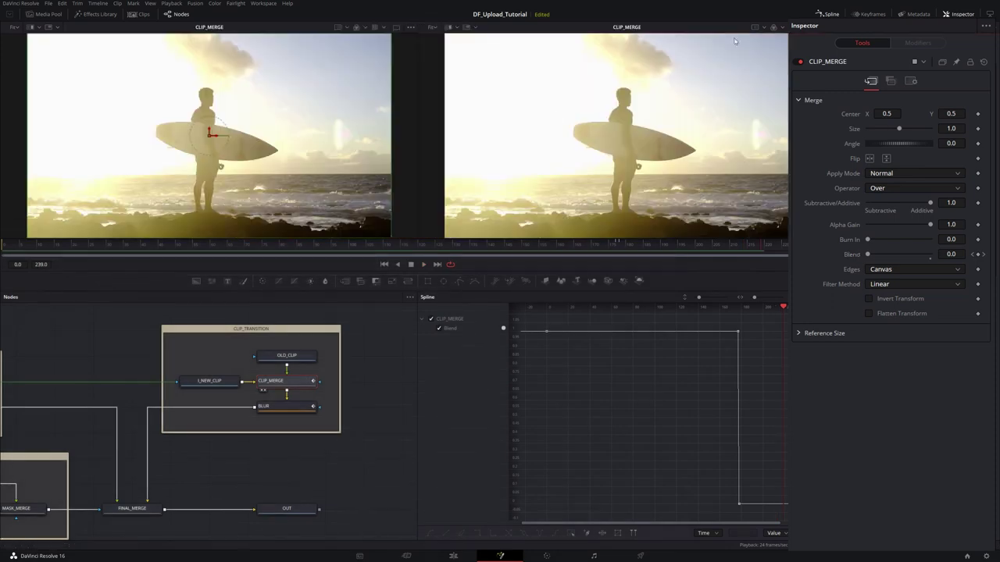
# - Leave the BLUR node in place and view its Fast Gaussian settings and surfer-frame output
pyautogui.moveTo(269, 407); pyautogui.dragTo(359, 381)
pyautogui.hotkey('ctrl', 'z')
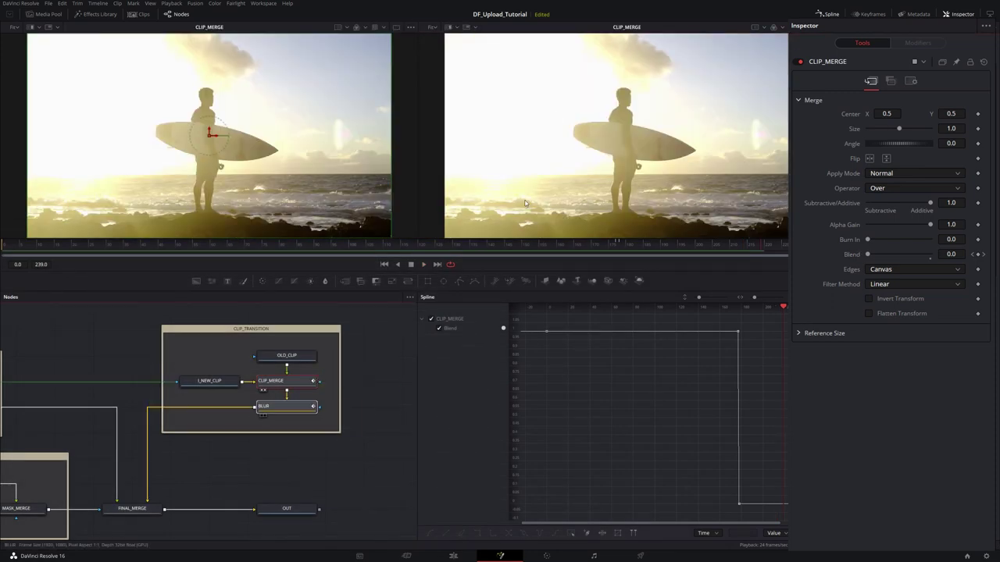
pyautogui.click(288, 407)
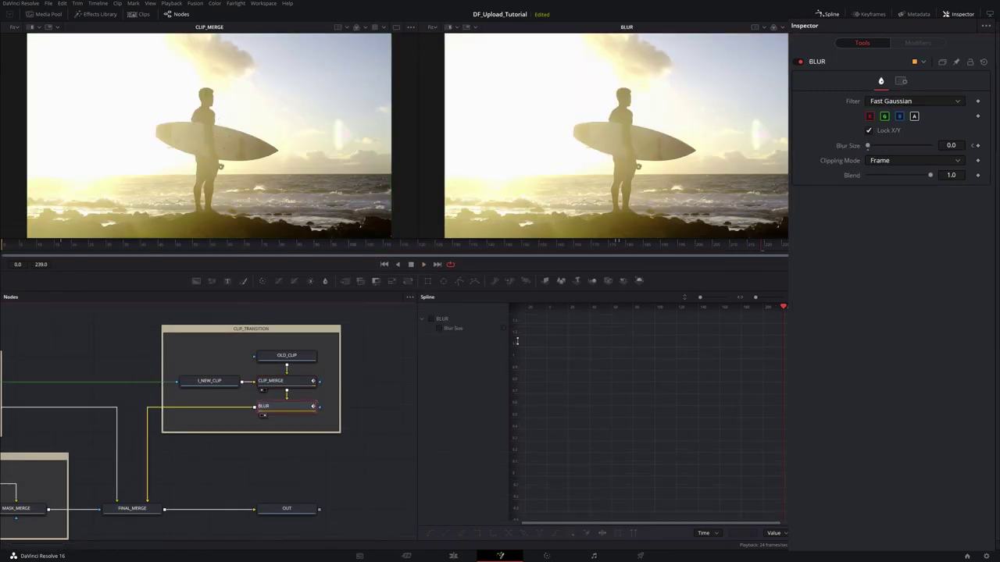
# - Fit BLUR's Blur Size curve in the enlarged Spline panel and play back the blur ramp
pyautogui.press('F4')
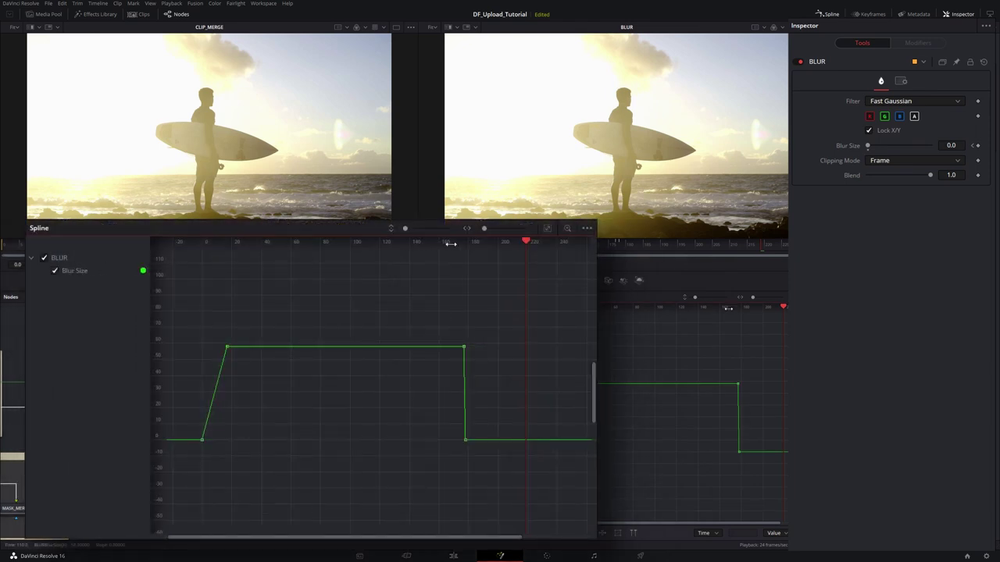
pyautogui.click(548, 228)
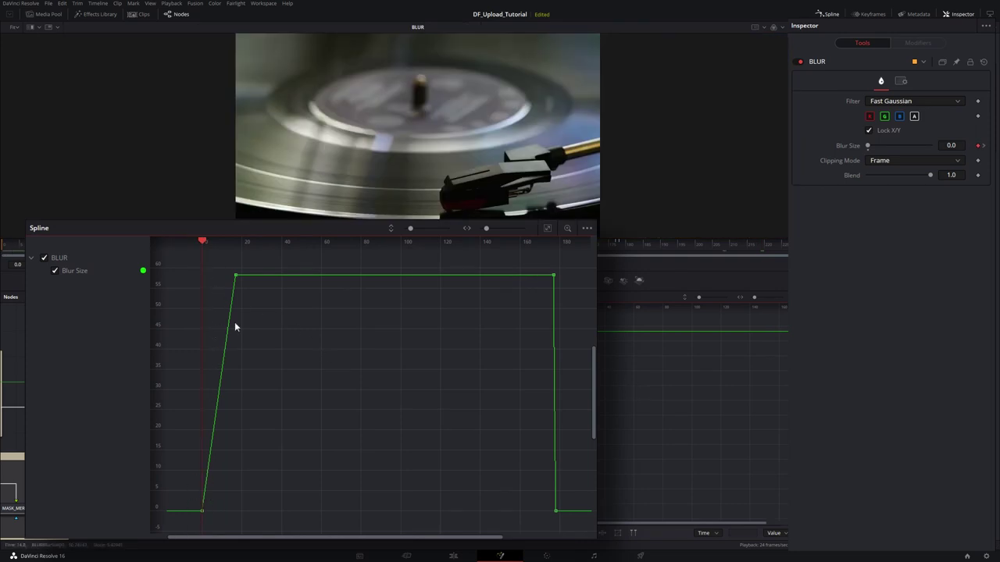
pyautogui.press('space')
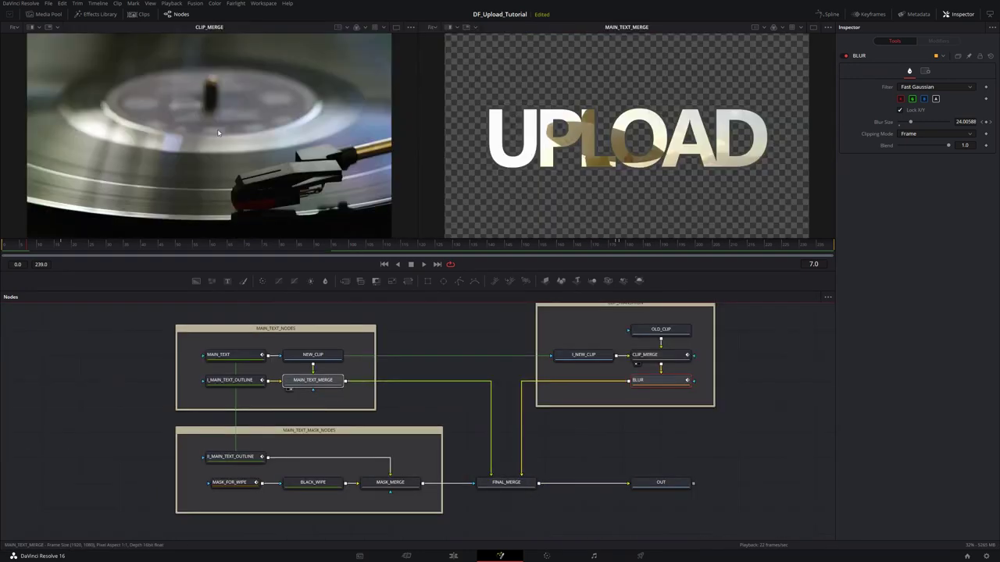
# - Show MAIN_TEXT_MERGE's UPLOAD title in viewer 1 and the blurred OUT composite in viewer 2
pyautogui.click(286, 389)
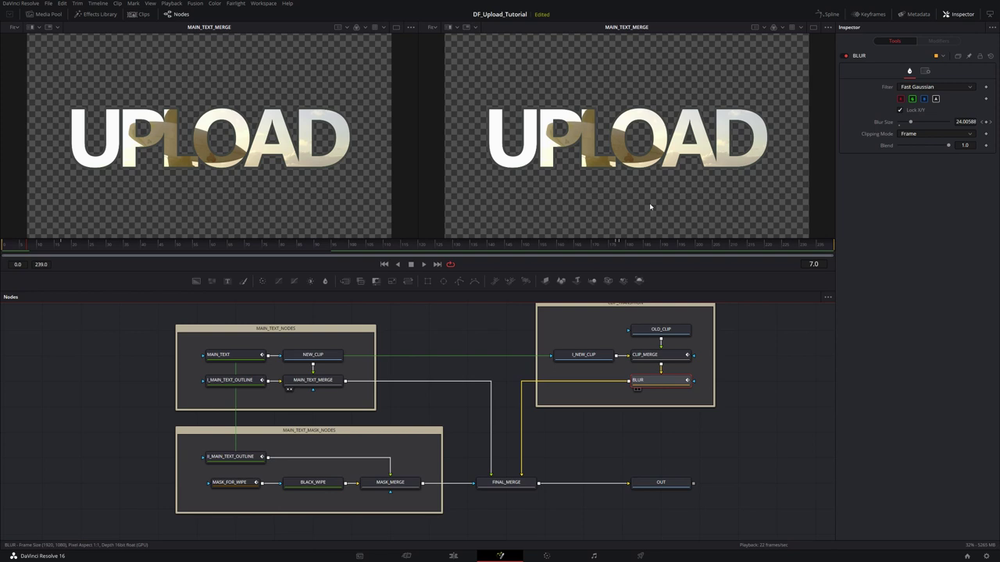
pyautogui.press('2')
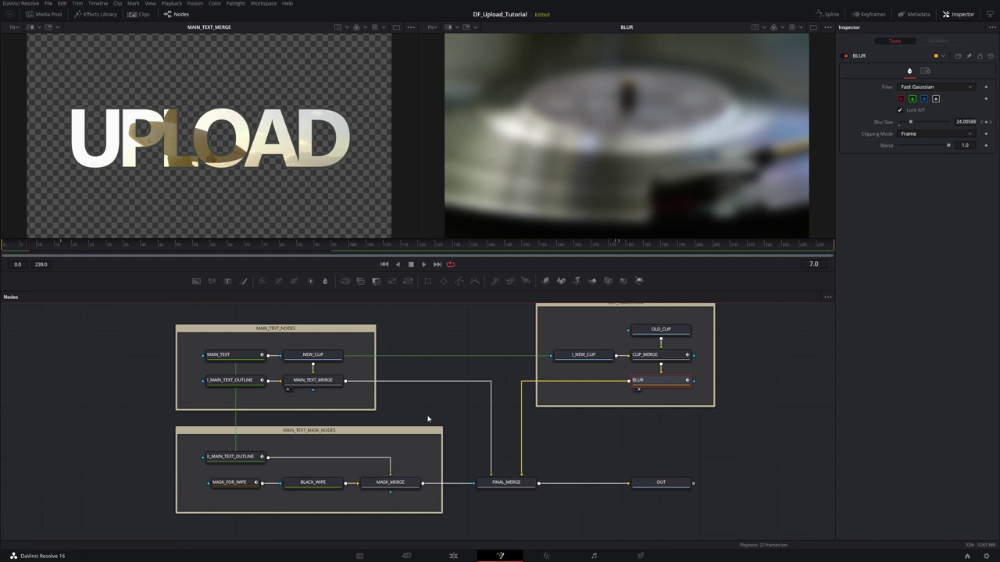
pyautogui.click(640, 491)
pyautogui.scroll(1, 475, 351)
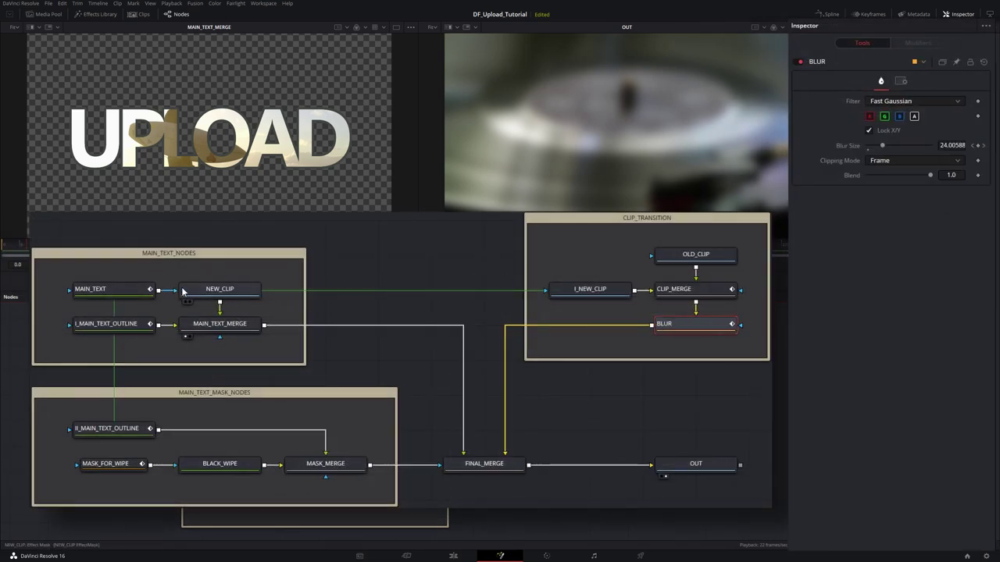
# - Select the NEW_CLIP node to show its Pexels Videos 1093664.mp4 loader settings in the Inspector
pyautogui.click(215, 290)
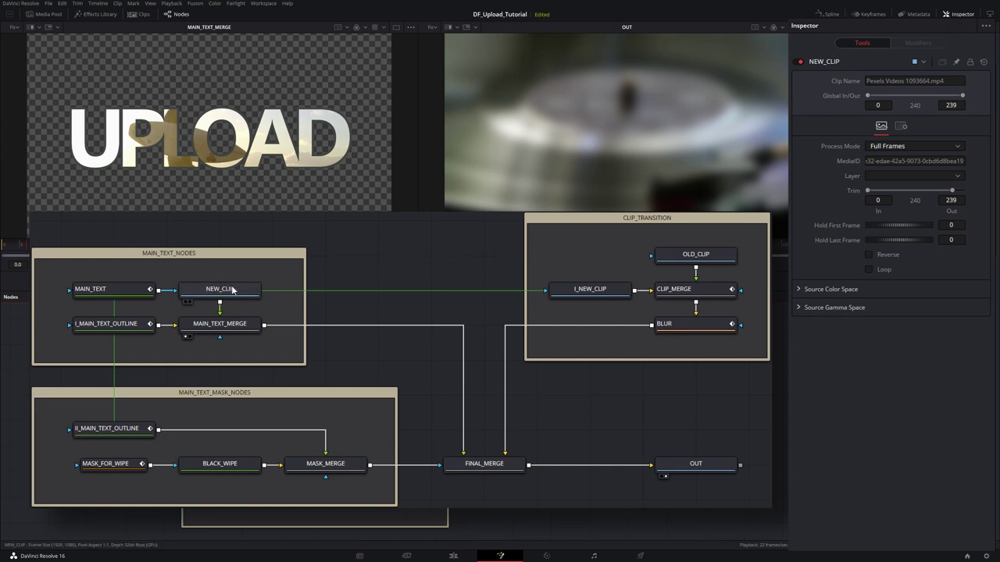
pyautogui.moveTo(232, 290)
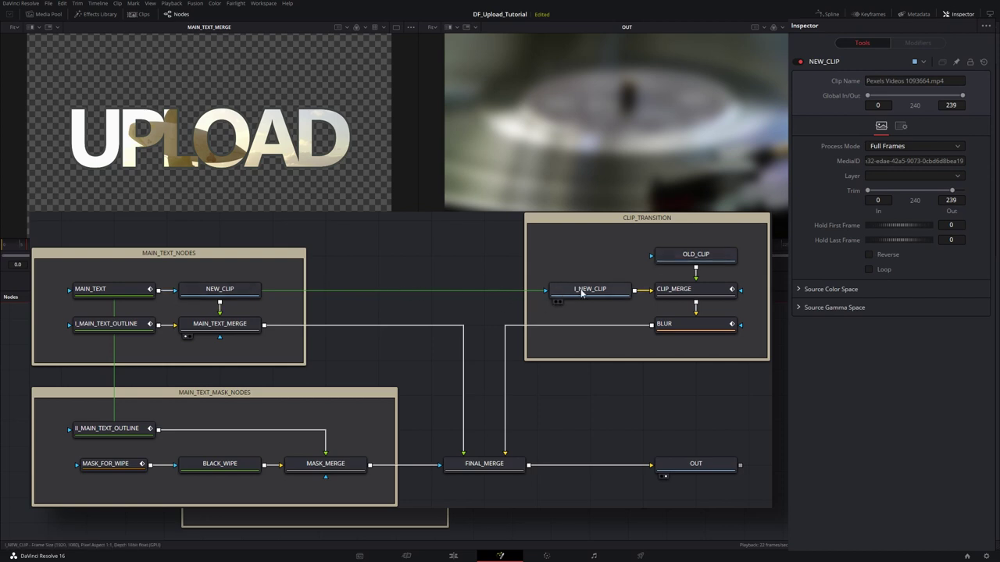
# - Drag video.mp4 from the FreeClips bin into the node graph as a new MediaIn1 node
pyautogui.moveTo(364, 229); pyautogui.dragTo(382, 298)
pyautogui.click(40, 14)
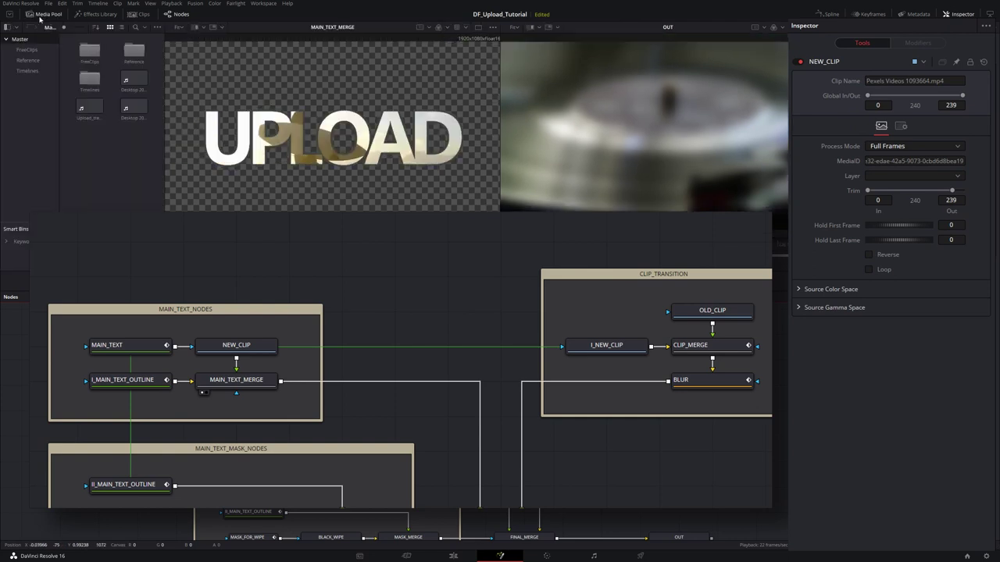
pyautogui.doubleClick(90, 52)
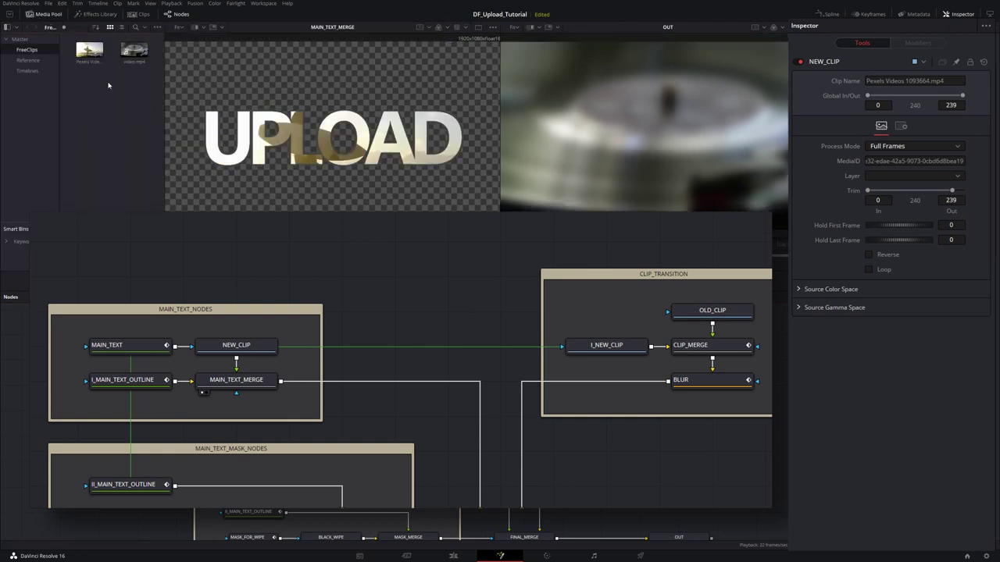
pyautogui.click(133, 51)
pyautogui.moveTo(133, 51); pyautogui.dragTo(309, 248)
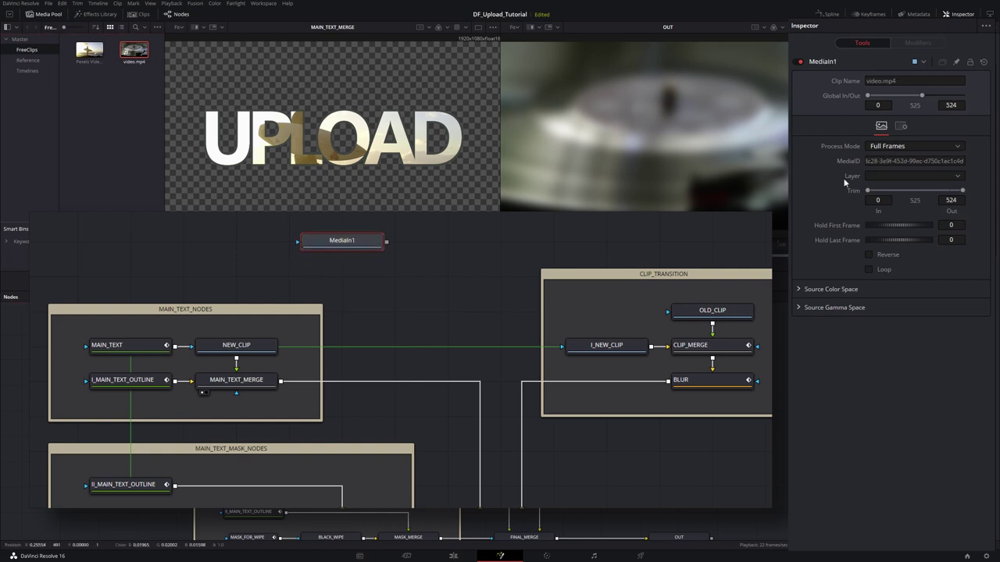
# - Compare MediaIn1's video.mp4 Inspector settings against the NEW_CLIP node's settings
pyautogui.click(913, 160)
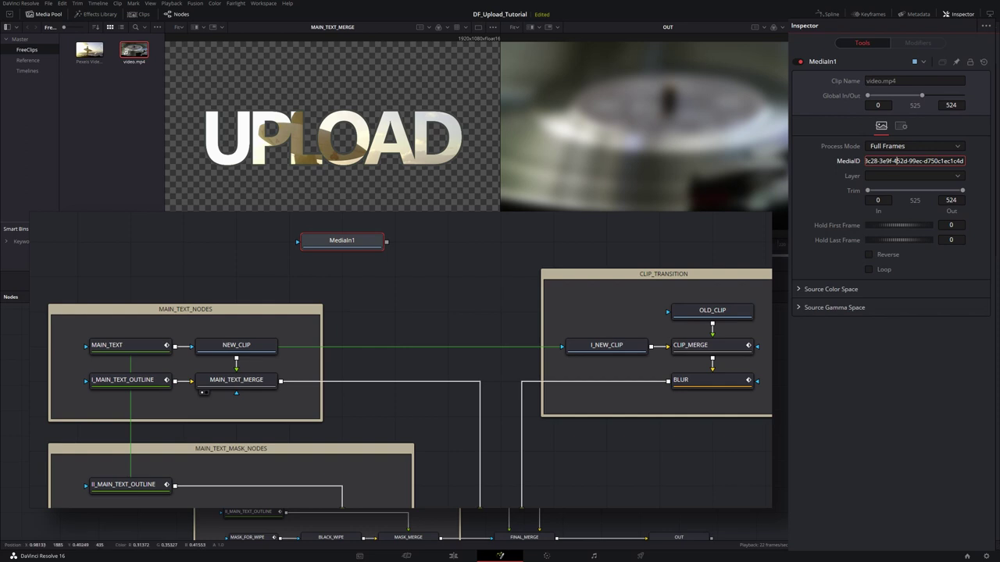
pyautogui.click(222, 352)
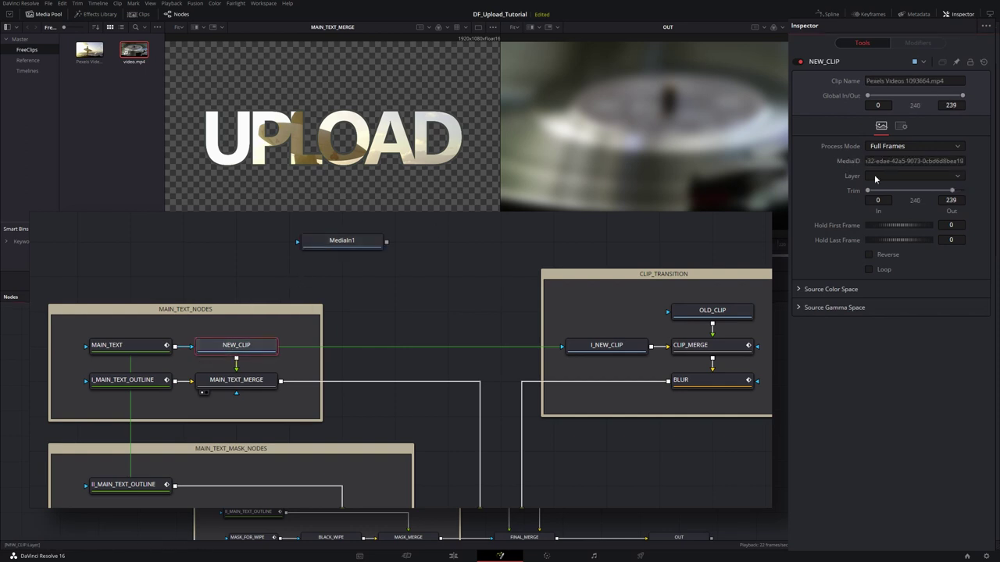
pyautogui.click(349, 247)
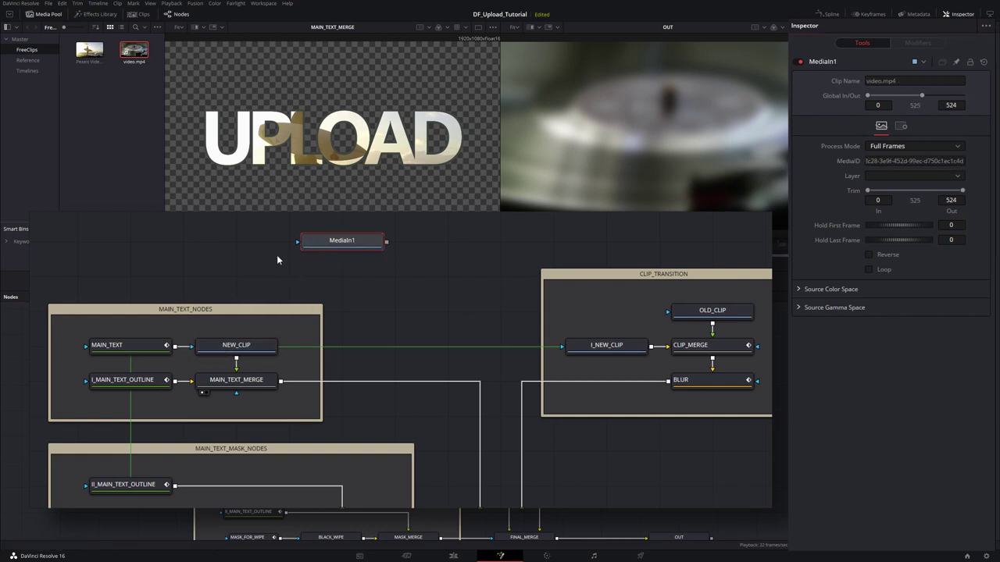